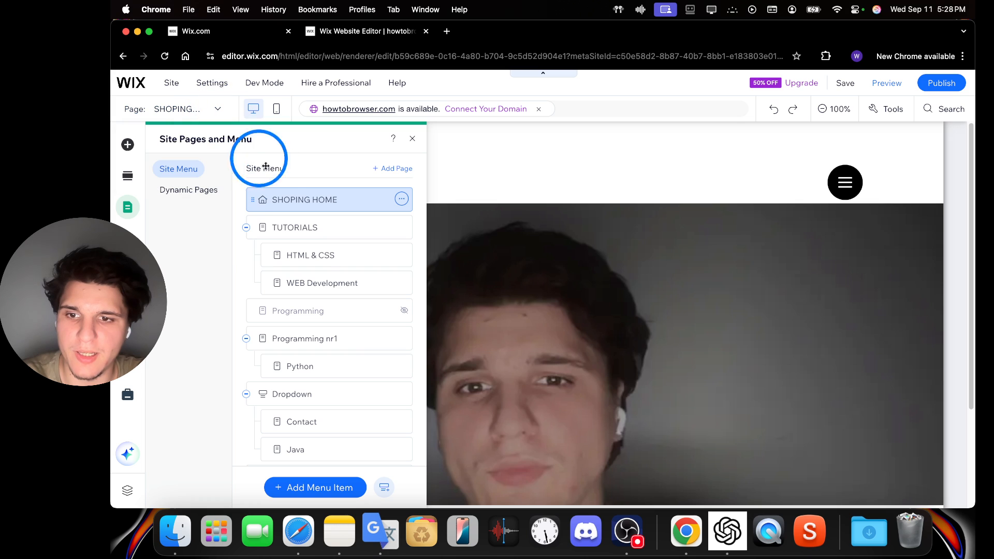
Try the No header & footer layout on the SHOPING HOME page, restore the Standard layout, and close the page settings.
{"action": "left_click", "coordinate": [403, 203]}
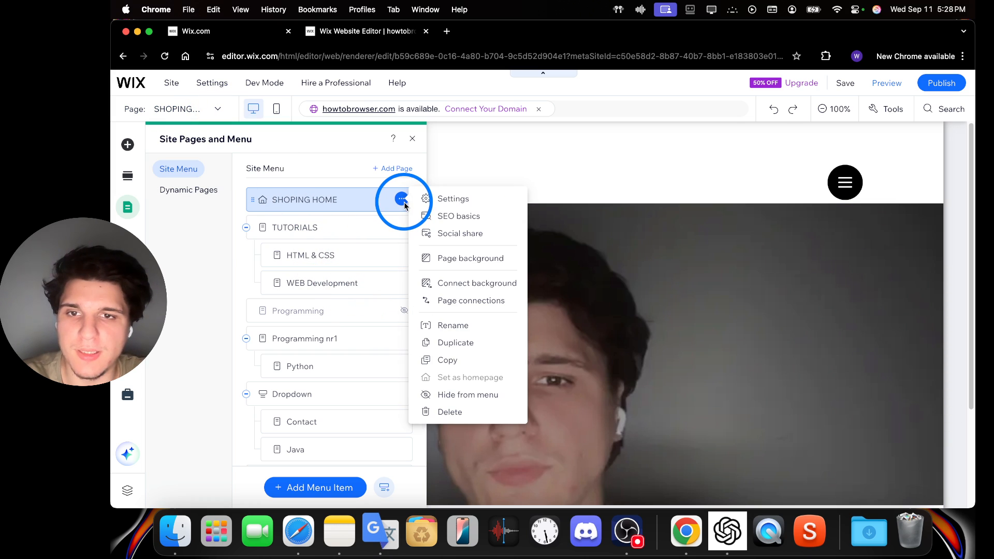
{"action": "left_click", "coordinate": [432, 197]}
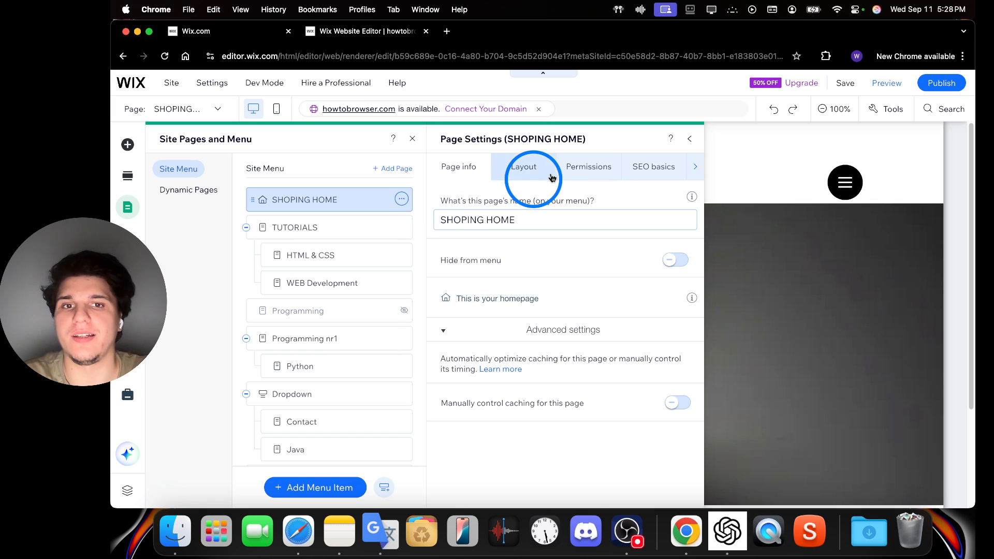
{"action": "left_click", "coordinate": [533, 171]}
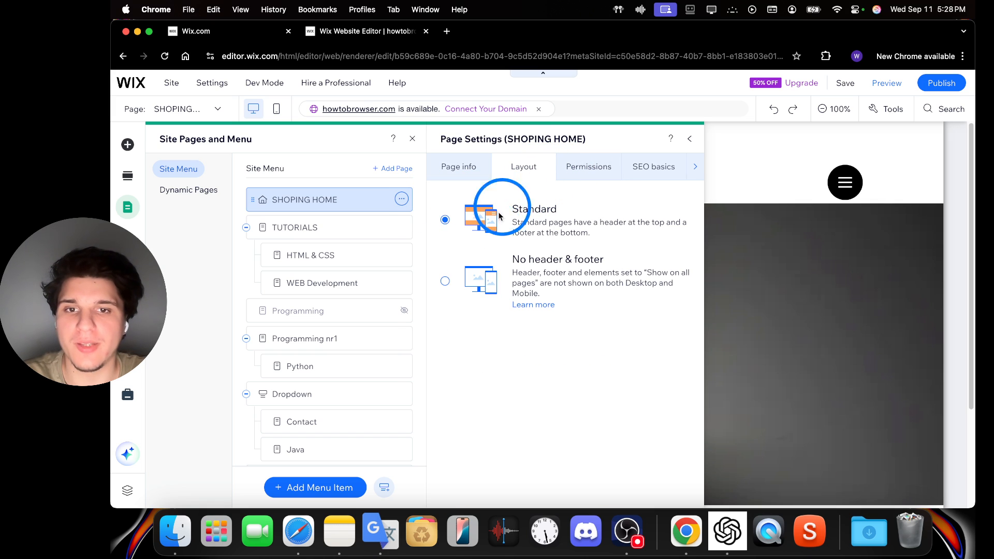
{"action": "left_click", "coordinate": [453, 280]}
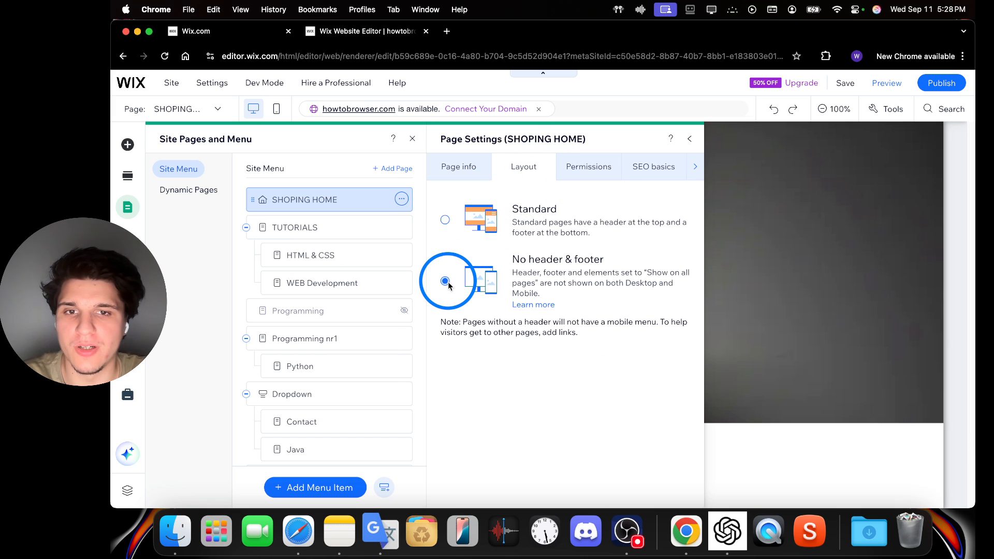
{"action": "left_click", "coordinate": [463, 218]}
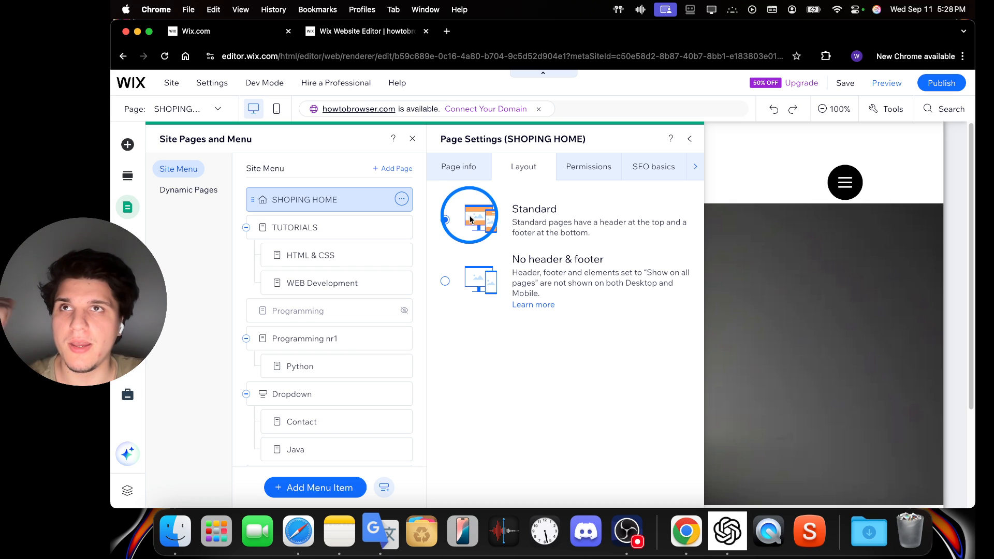
{"action": "left_click", "coordinate": [732, 149]}
Examine the homepage's header, gallery section and empty footer area.
{"action": "left_click", "coordinate": [668, 251]}
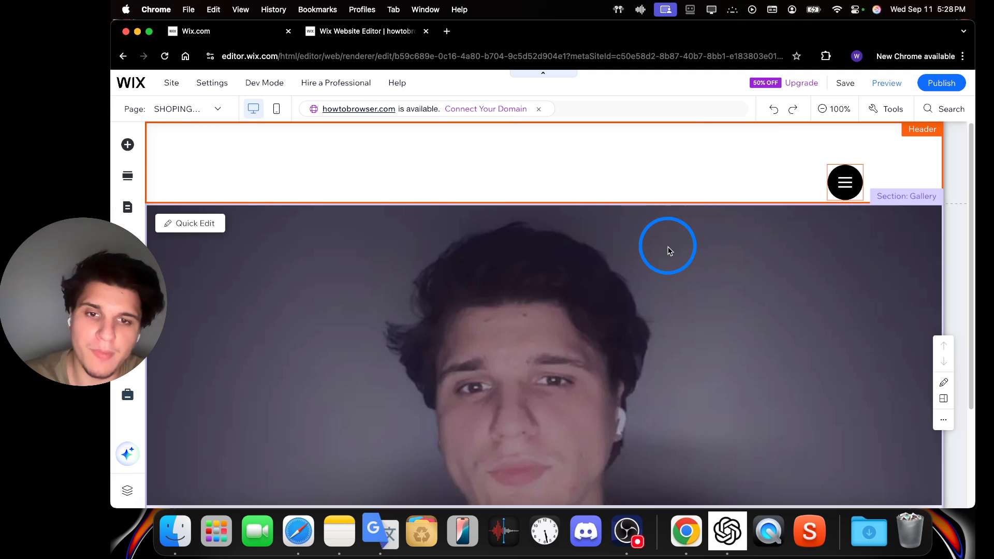
{"action": "scroll", "coordinate": [660, 247], "scroll_direction": "down", "scroll_amount": 1}
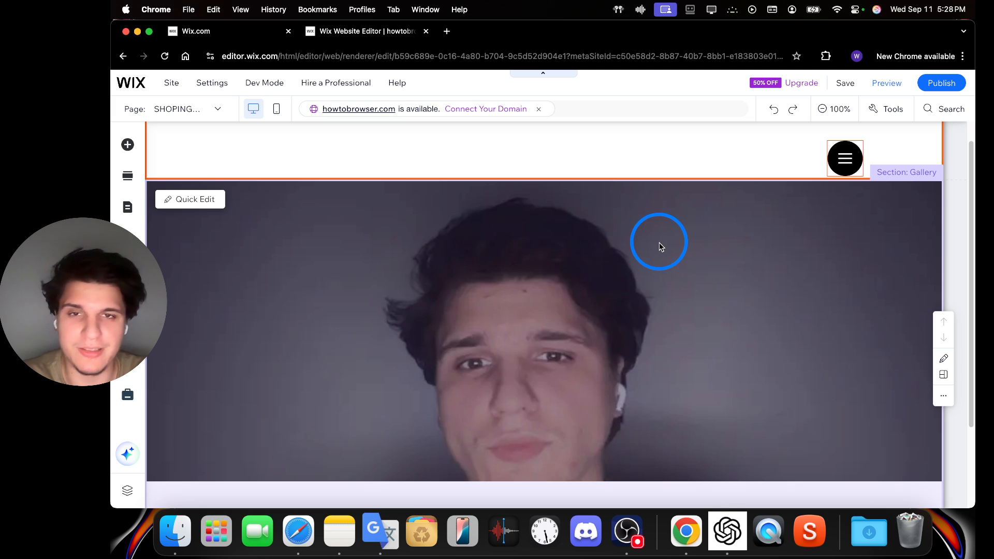
{"action": "scroll", "coordinate": [667, 246], "scroll_direction": "down", "scroll_amount": 1}
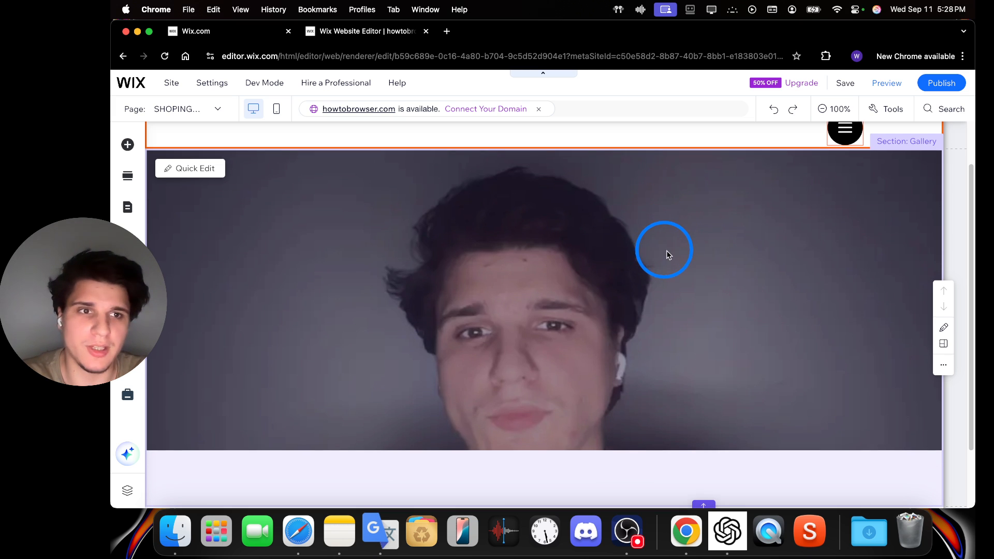
{"action": "scroll", "coordinate": [621, 233], "scroll_direction": "up", "scroll_amount": 2}
{"action": "left_click", "coordinate": [445, 175]}
{"action": "scroll", "coordinate": [358, 168], "scroll_direction": "down", "scroll_amount": 5}
{"action": "left_click", "coordinate": [533, 460]}
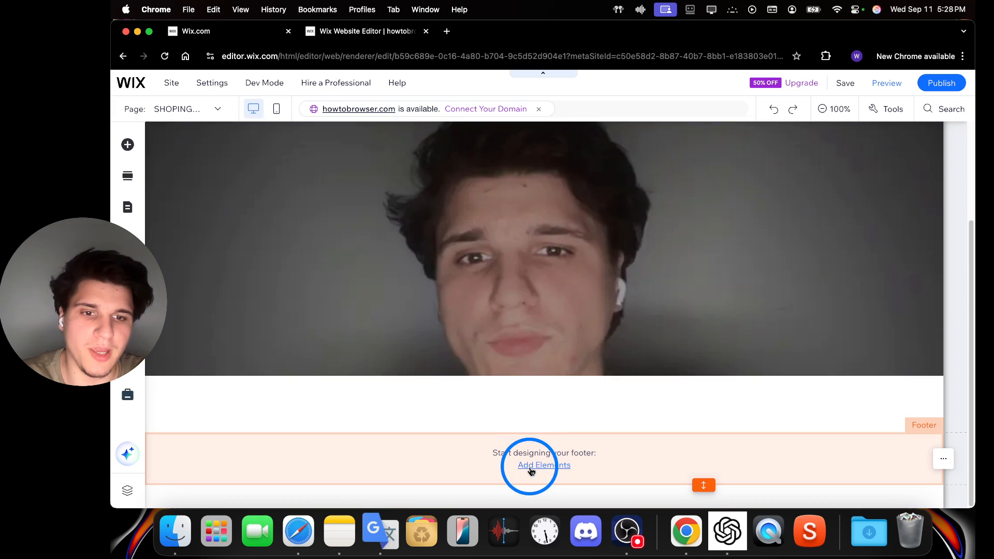
{"action": "left_click", "coordinate": [916, 449]}
{"action": "left_click", "coordinate": [911, 448]}
Delete the hamburger menu from the header and select the empty header.
{"action": "scroll", "coordinate": [766, 331], "scroll_direction": "up", "scroll_amount": 3}
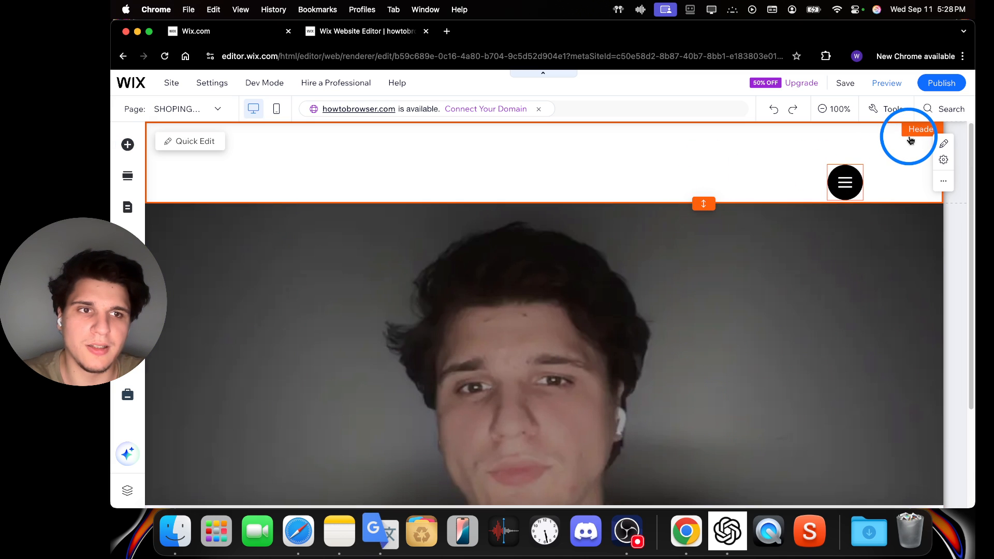
{"action": "left_click", "coordinate": [843, 186]}
{"action": "left_click", "coordinate": [536, 174]}
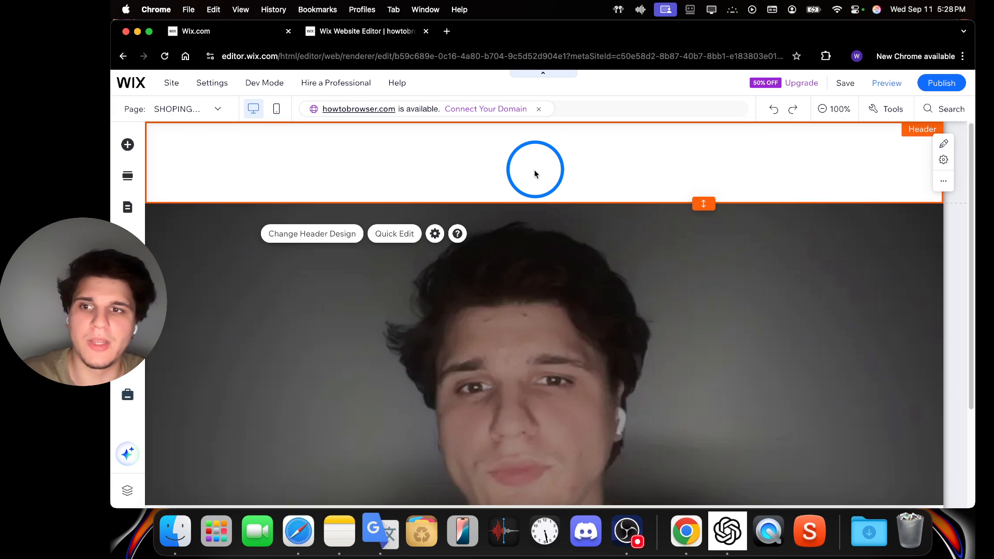
Check the footer area and remove the extra empty space from the header.
{"action": "scroll", "coordinate": [539, 174], "scroll_direction": "down", "scroll_amount": 3}
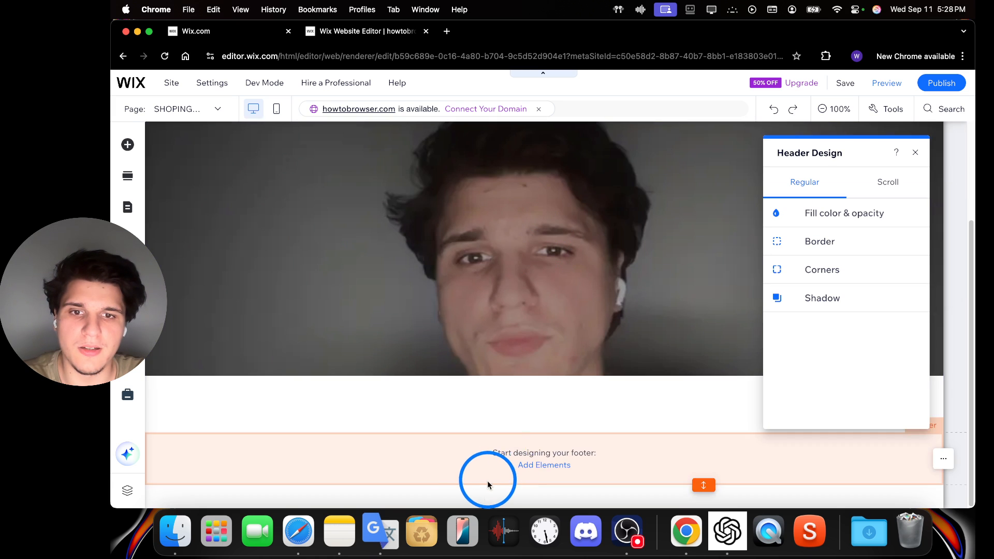
{"action": "left_click", "coordinate": [482, 481]}
{"action": "scroll", "coordinate": [421, 376], "scroll_direction": "up", "scroll_amount": 1}
{"action": "scroll", "coordinate": [421, 375], "scroll_direction": "down", "scroll_amount": 1}
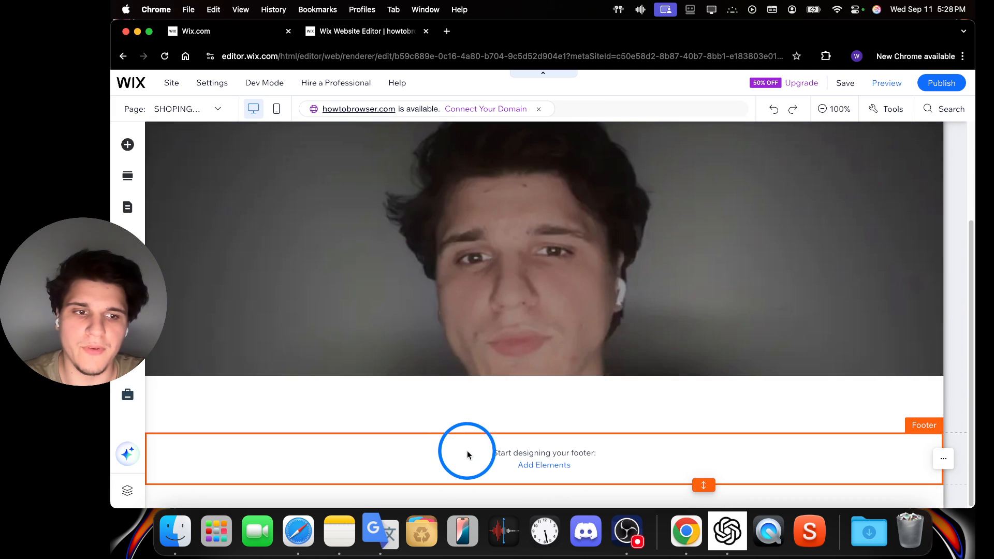
{"action": "scroll", "coordinate": [322, 321], "scroll_direction": "up", "scroll_amount": 3}
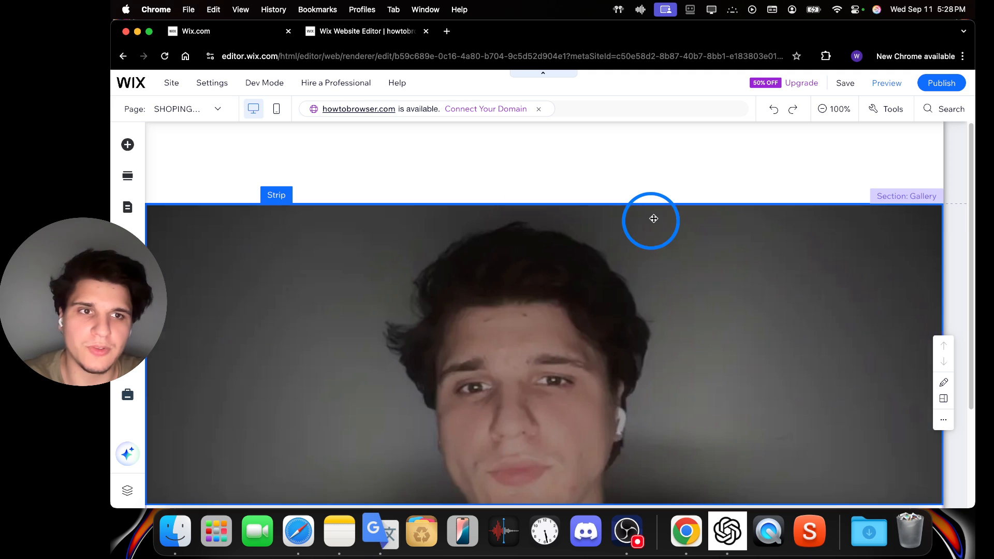
{"action": "left_click", "coordinate": [672, 178]}
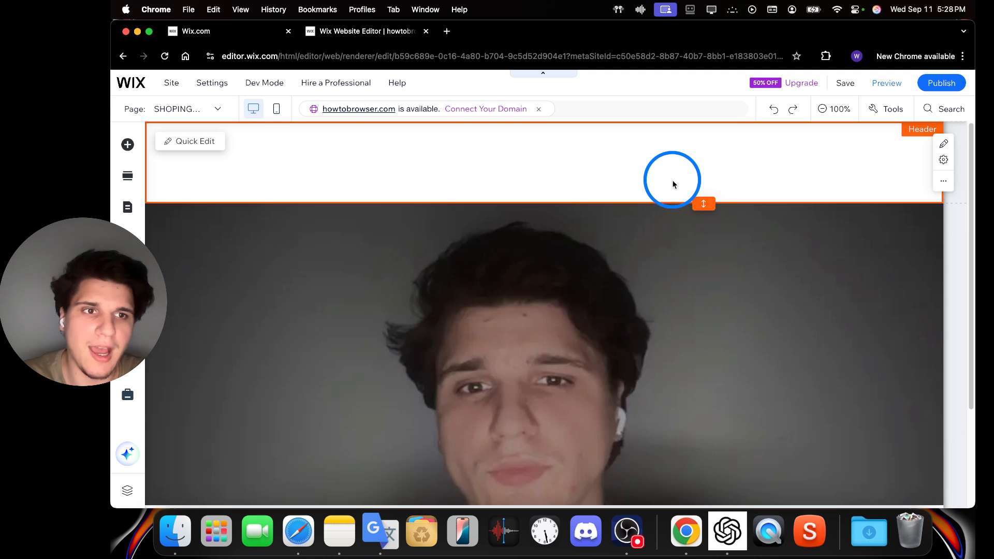
{"action": "double_click", "coordinate": [702, 204]}
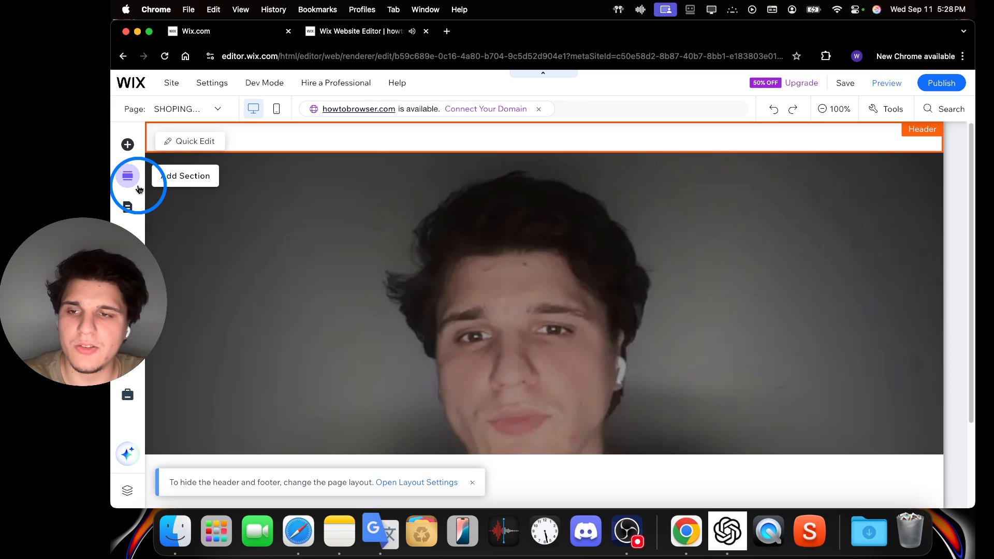
Browse the menu and anchor elements, including the horizontal, vertical, hamburger, anchor and in-page menu designs.
{"action": "left_click", "coordinate": [128, 145]}
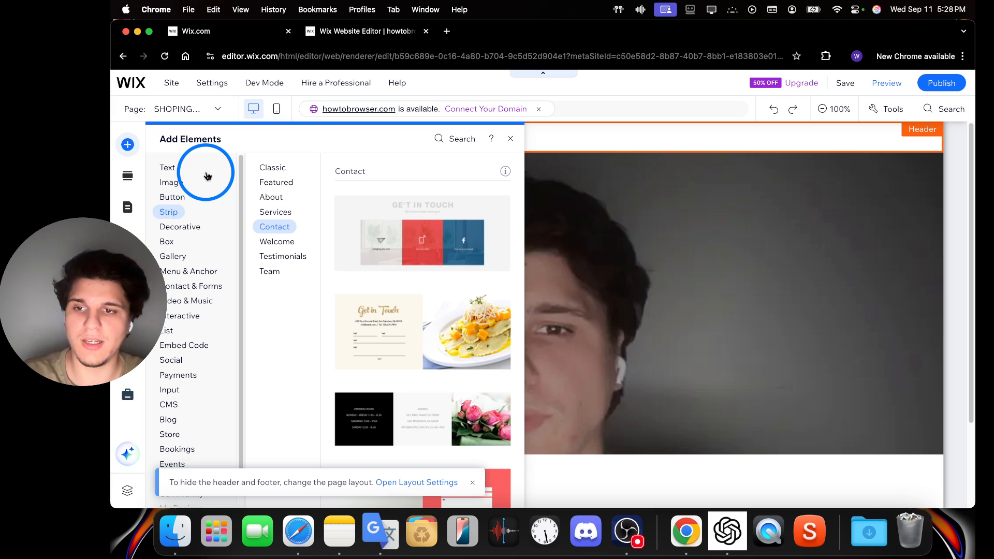
{"action": "left_click", "coordinate": [199, 272]}
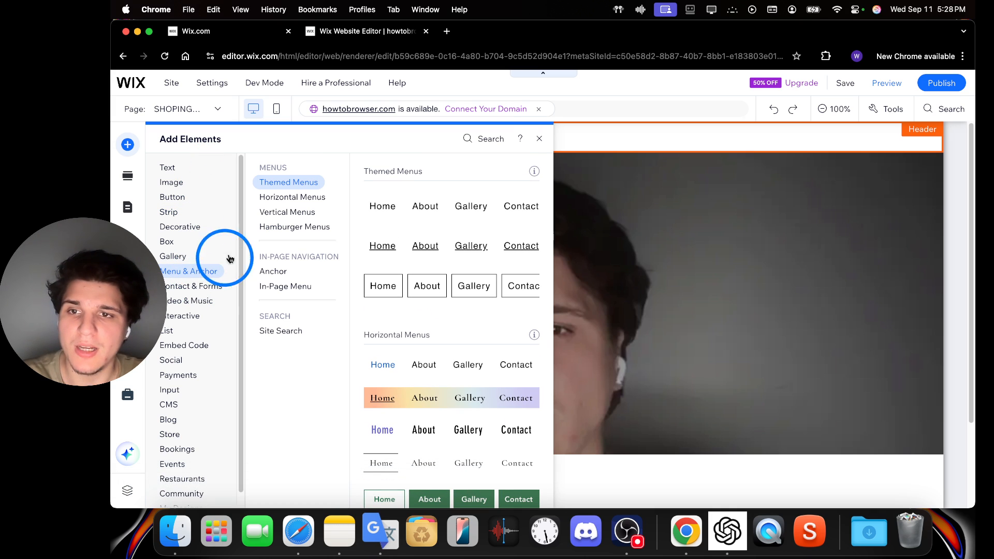
{"action": "left_click", "coordinate": [297, 197]}
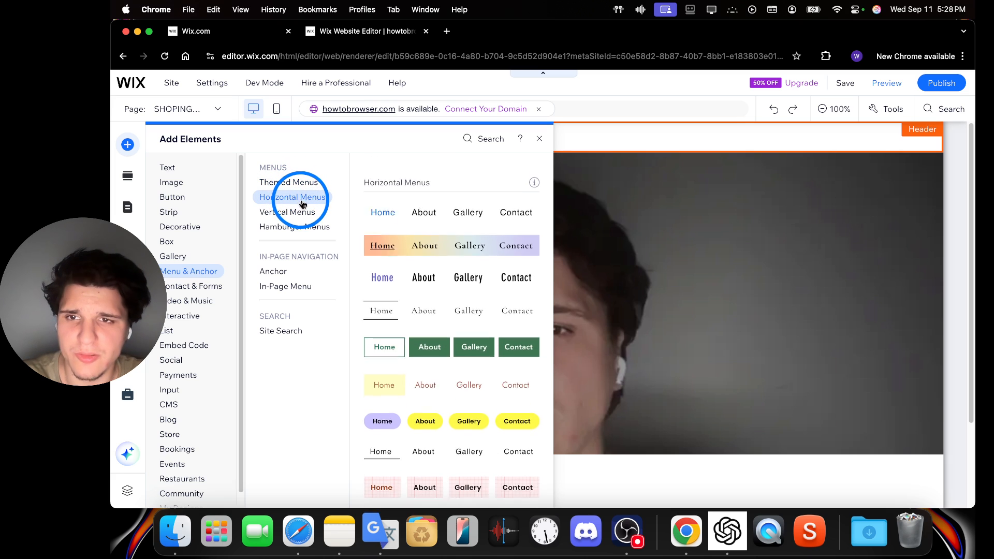
{"action": "left_click", "coordinate": [309, 213]}
{"action": "left_click", "coordinate": [312, 232]}
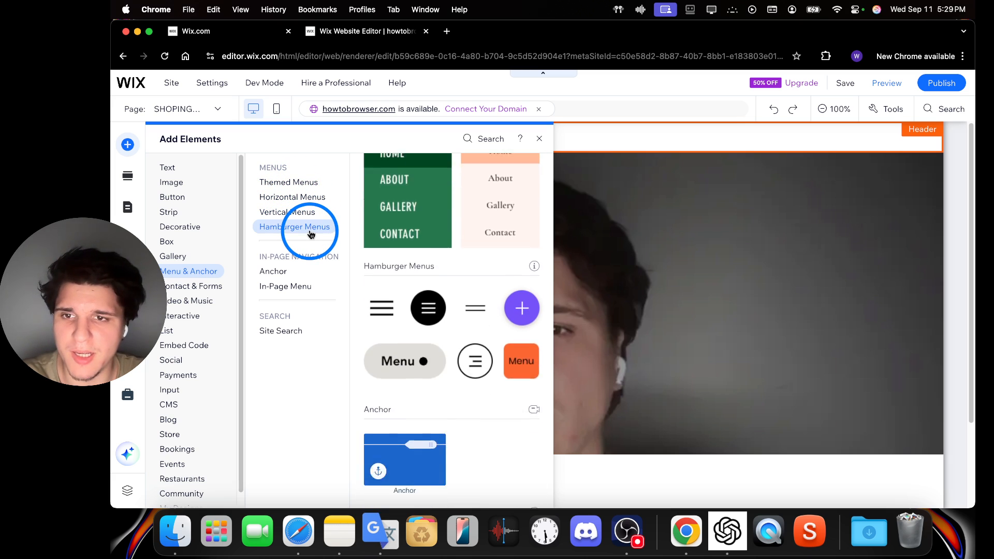
{"action": "left_click", "coordinate": [312, 274]}
{"action": "left_click", "coordinate": [277, 288]}
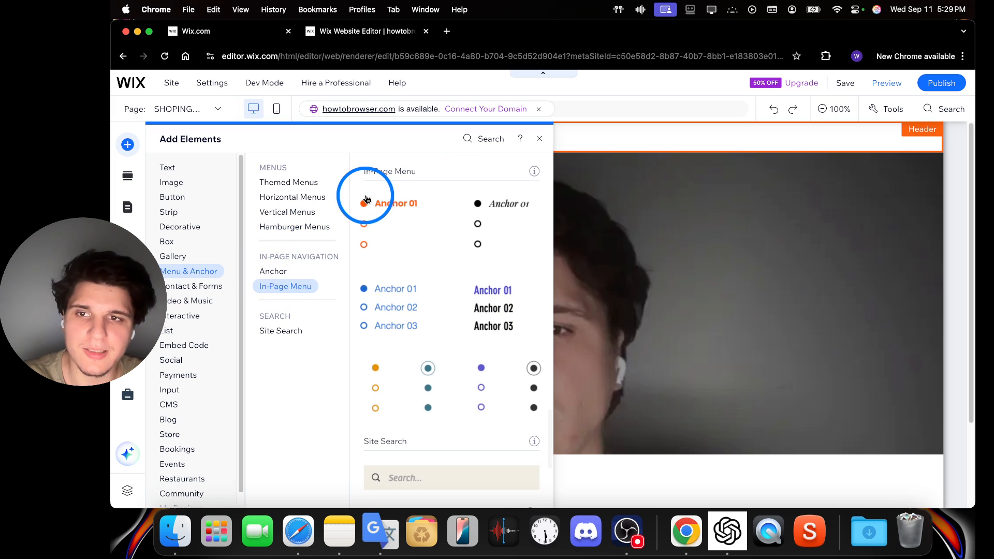
{"action": "left_click", "coordinate": [171, 255]}
{"action": "left_click", "coordinate": [187, 271]}
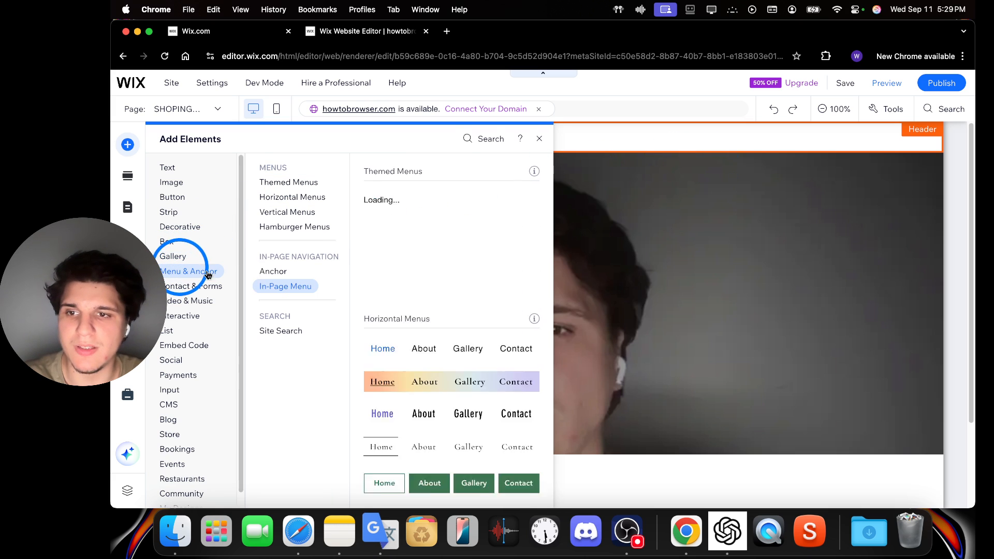
Search the editor for "menu" and open the Vertical Menus result.
{"action": "left_click", "coordinate": [951, 110]}
{"action": "left_click", "coordinate": [947, 147]}
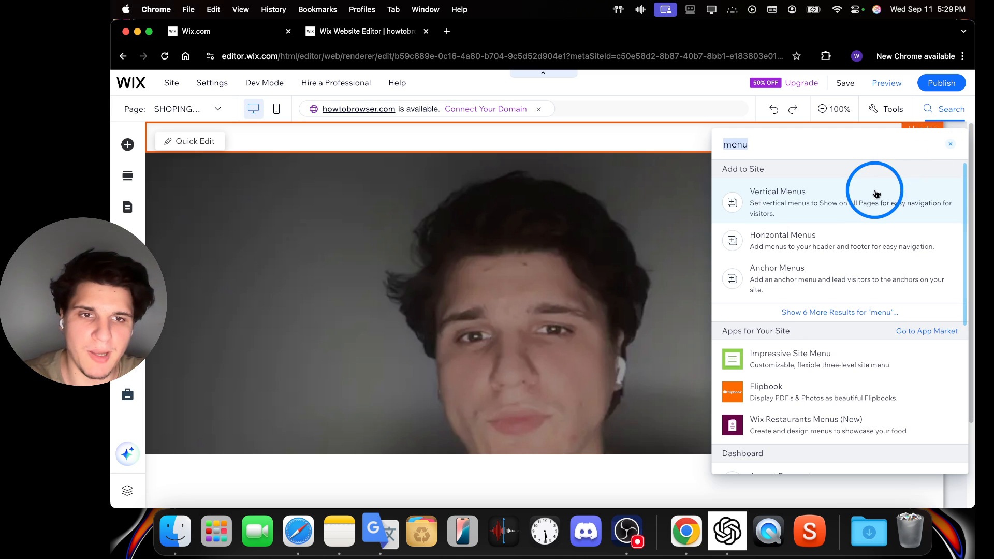
{"action": "left_click", "coordinate": [865, 201]}
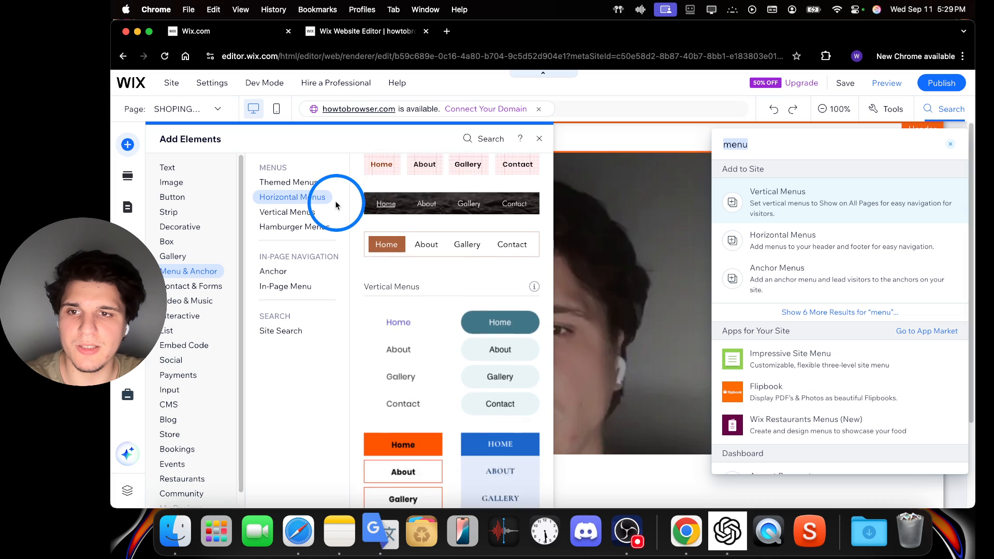
Add the first plain-text themed menu to the header.
{"action": "left_click", "coordinate": [305, 184]}
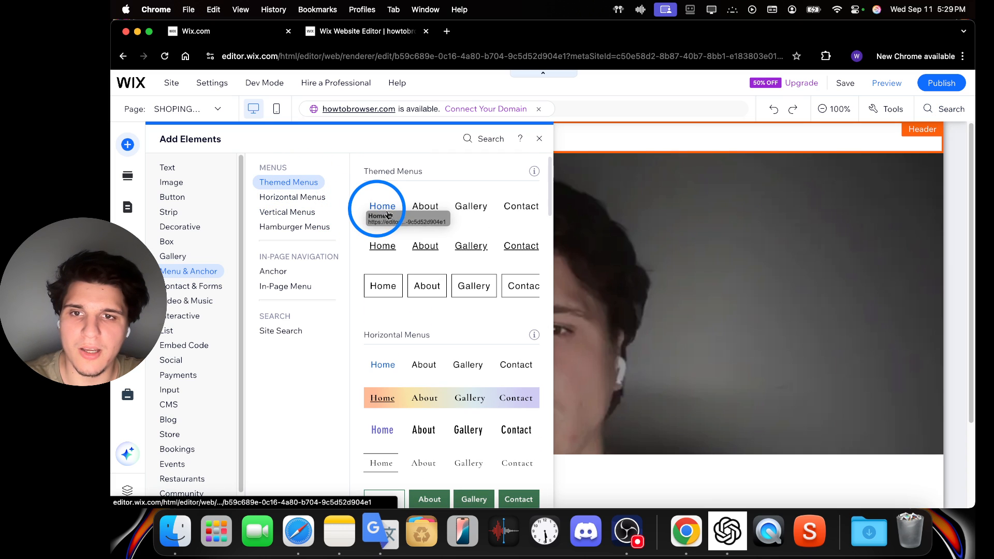
{"action": "left_click_drag", "start_coordinate": [384, 212], "coordinate": [646, 135]}
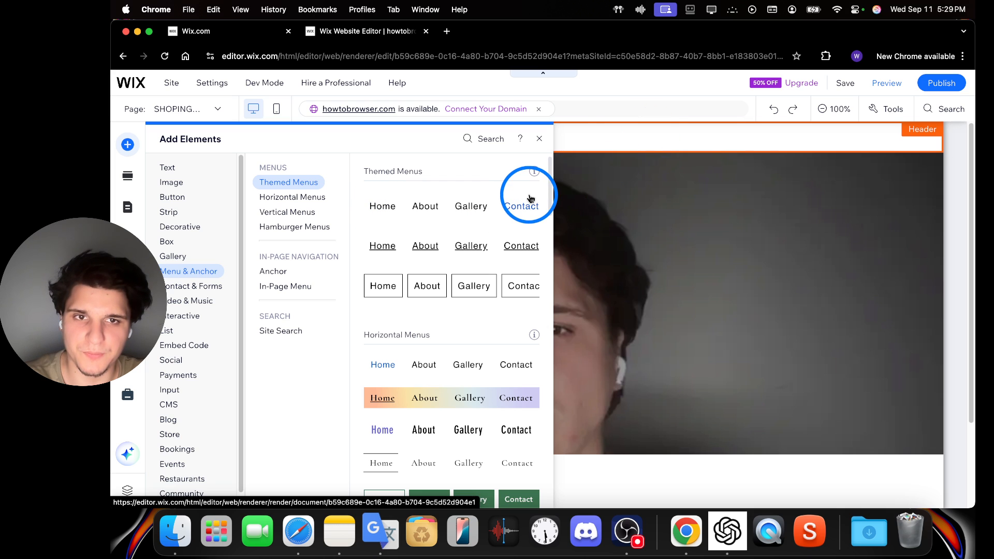
{"action": "left_click_drag", "start_coordinate": [526, 201], "coordinate": [647, 135]}
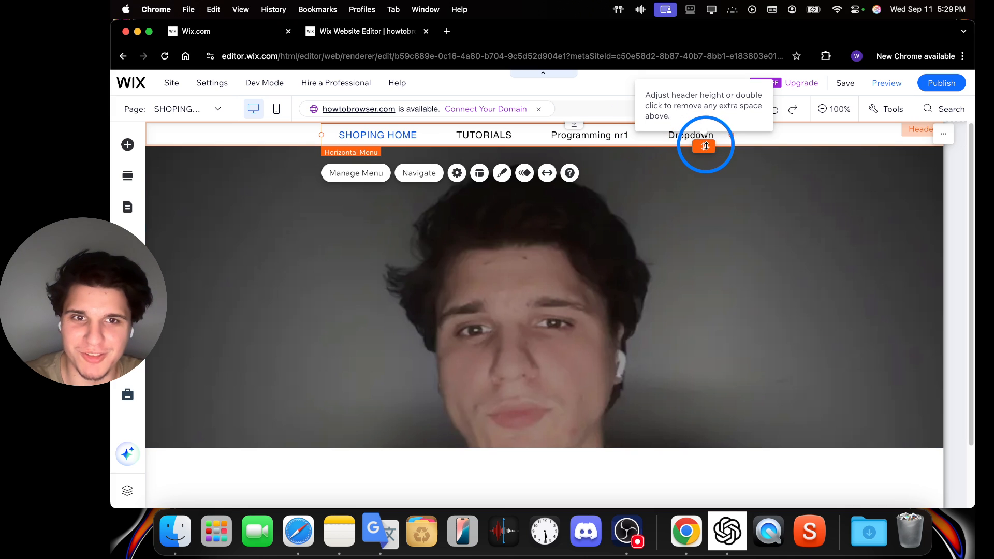
Increase the header's height slightly and reposition the horizontal menu near the middle of the header.
{"action": "left_click_drag", "start_coordinate": [701, 142], "coordinate": [708, 162]}
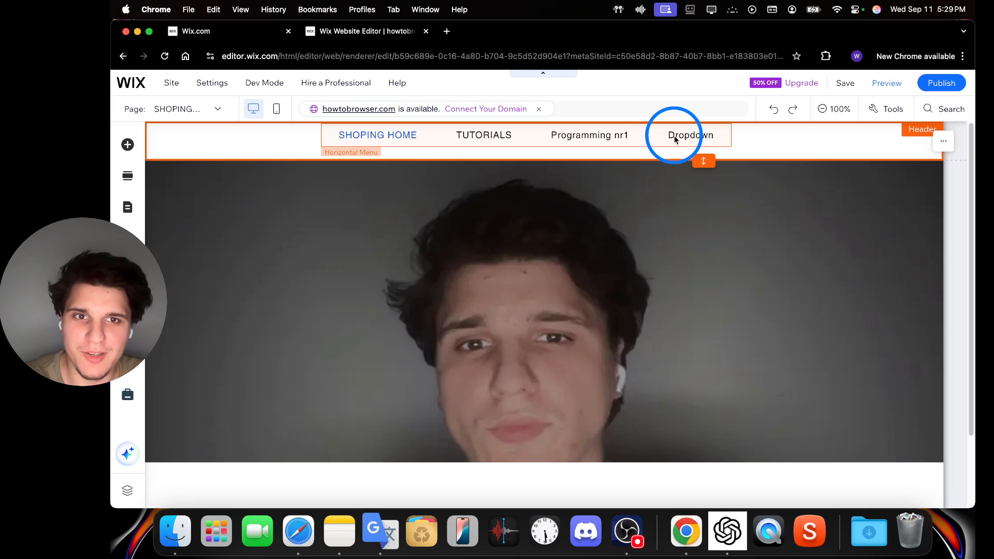
{"action": "left_click_drag", "start_coordinate": [672, 133], "coordinate": [679, 141]}
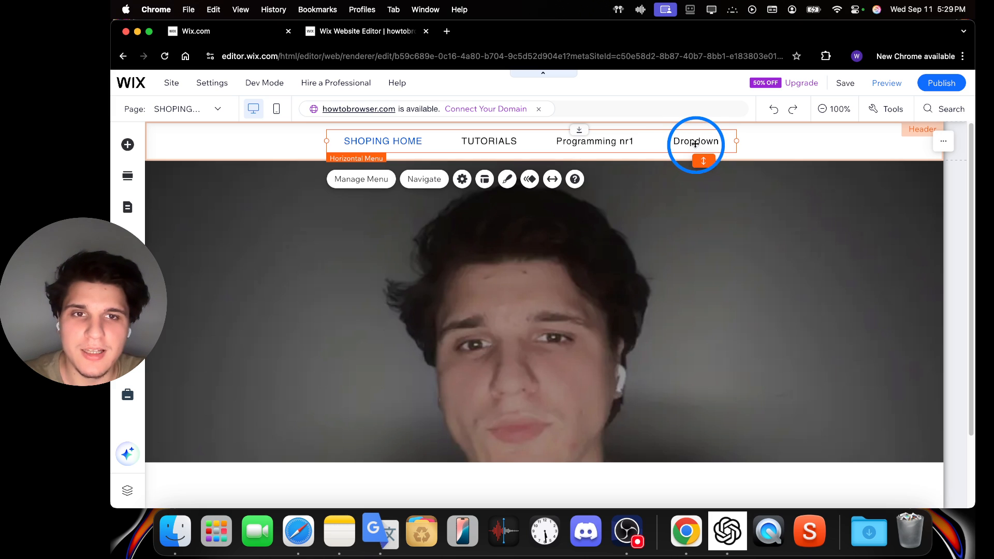
{"action": "mouse_move", "coordinate": [694, 144]}
{"action": "left_mouse_down"}
{"action": "mouse_move", "coordinate": [711, 144]}
{"action": "mouse_move", "coordinate": [711, 134]}
{"action": "left_mouse_up"}
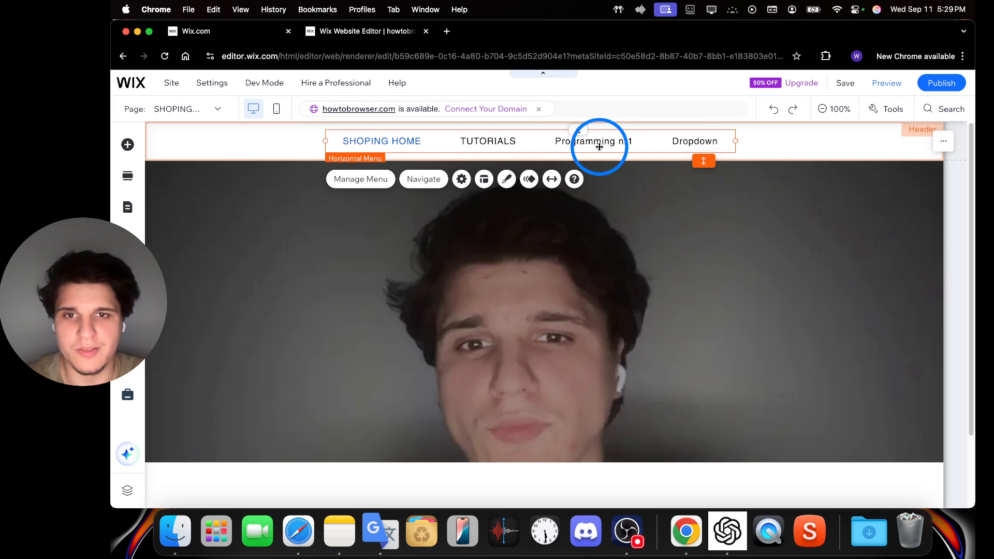
Open the management of the header menu and hide the Programming nr1 page from it.
{"action": "left_click", "coordinate": [386, 185]}
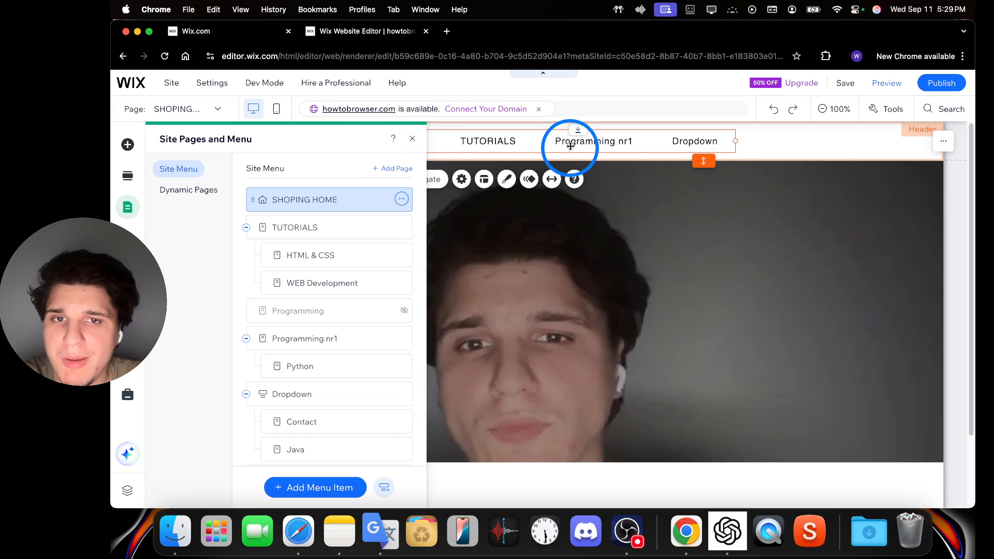
{"action": "scroll", "coordinate": [350, 299], "scroll_direction": "down", "scroll_amount": 1}
{"action": "mouse_move", "coordinate": [279, 342]}
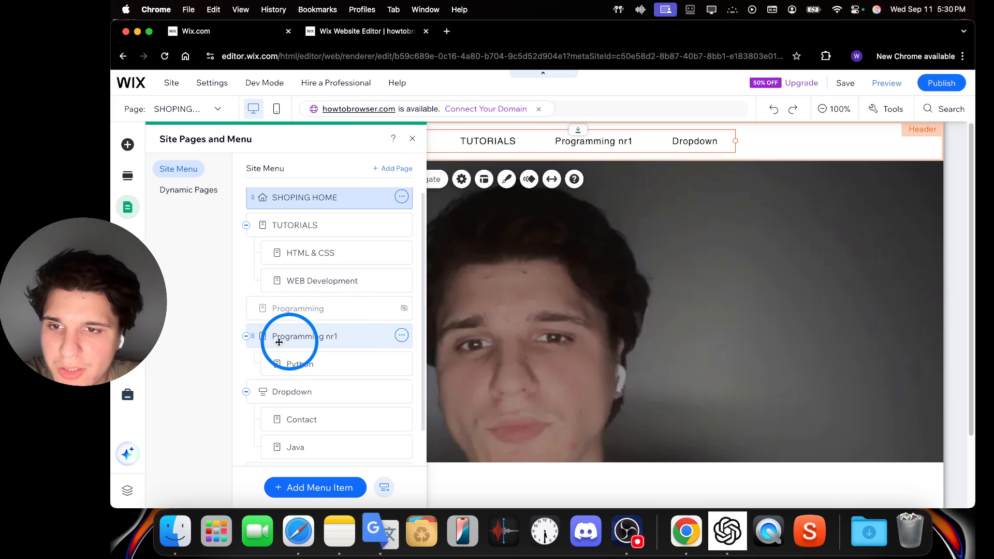
{"action": "left_click", "coordinate": [401, 336]}
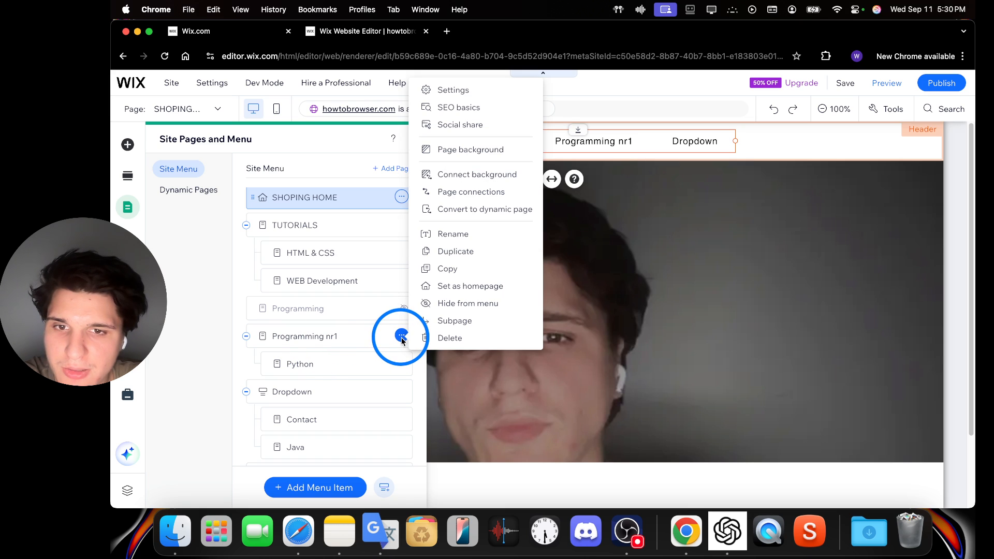
{"action": "left_click", "coordinate": [476, 303]}
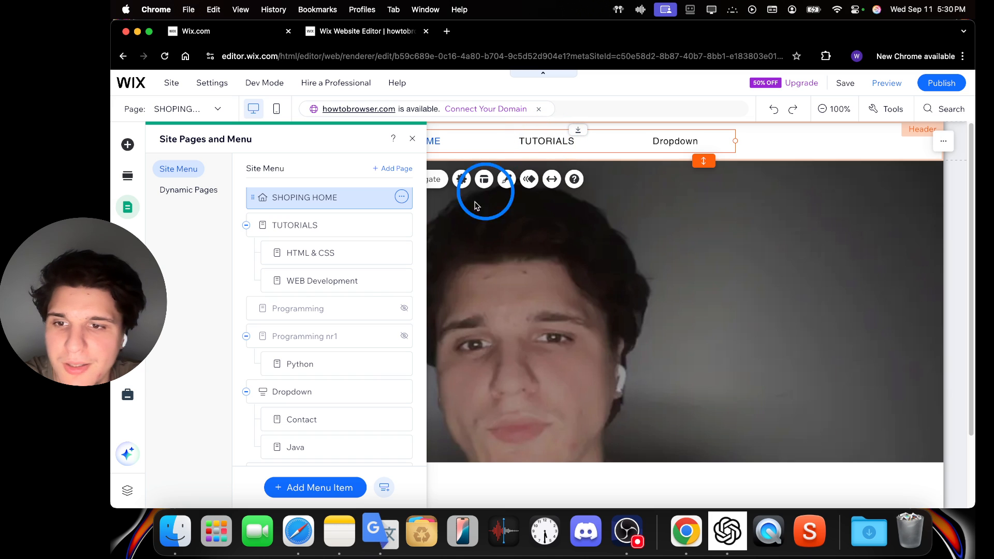
Hide the Dropdown item from the site menu.
{"action": "scroll", "coordinate": [388, 373], "scroll_direction": "down", "scroll_amount": 1}
{"action": "left_click", "coordinate": [401, 372]}
{"action": "left_click", "coordinate": [444, 396]}
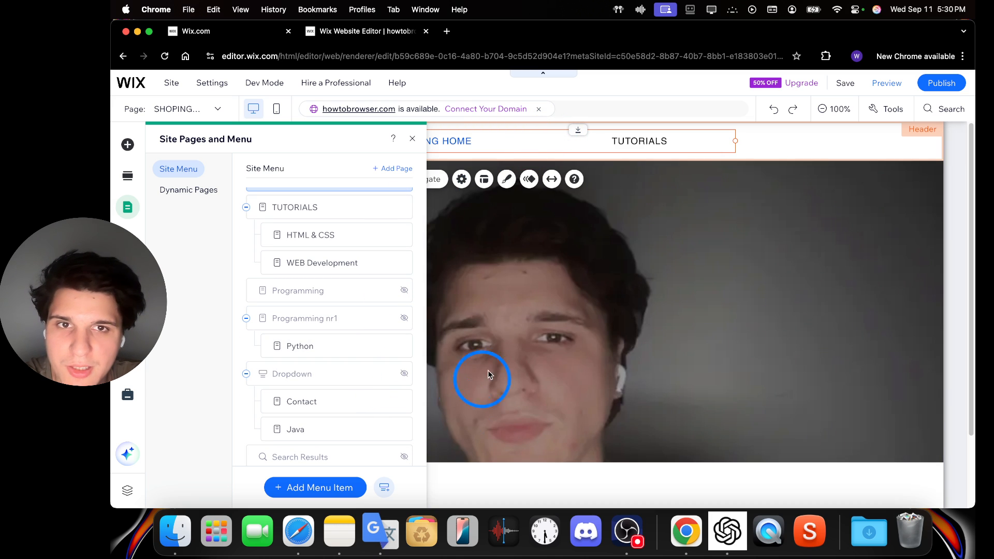
Look through the horizontal menu's page management, page navigation and advanced settings options.
{"action": "left_click", "coordinate": [632, 142]}
{"action": "left_click", "coordinate": [343, 148]}
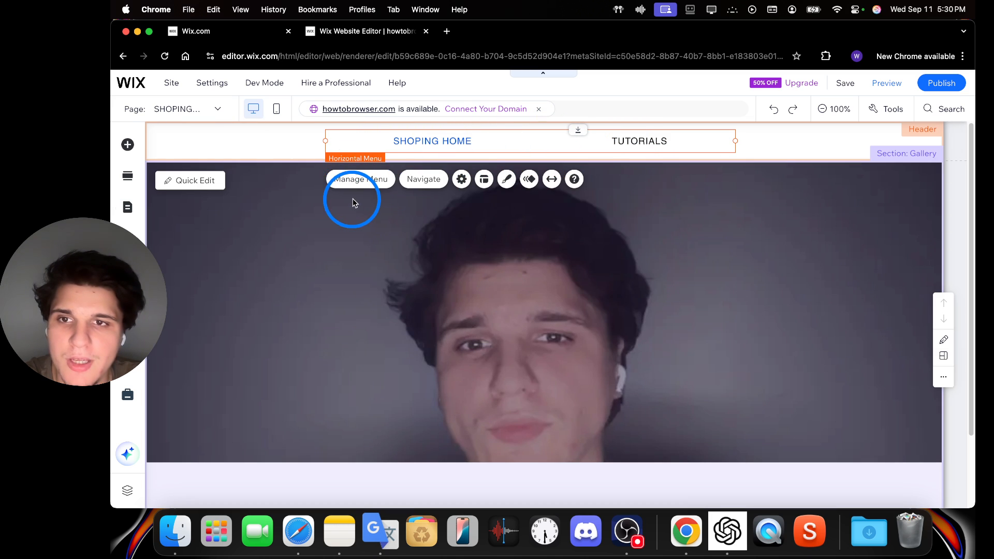
{"action": "left_click", "coordinate": [360, 179]}
{"action": "left_click", "coordinate": [412, 138]}
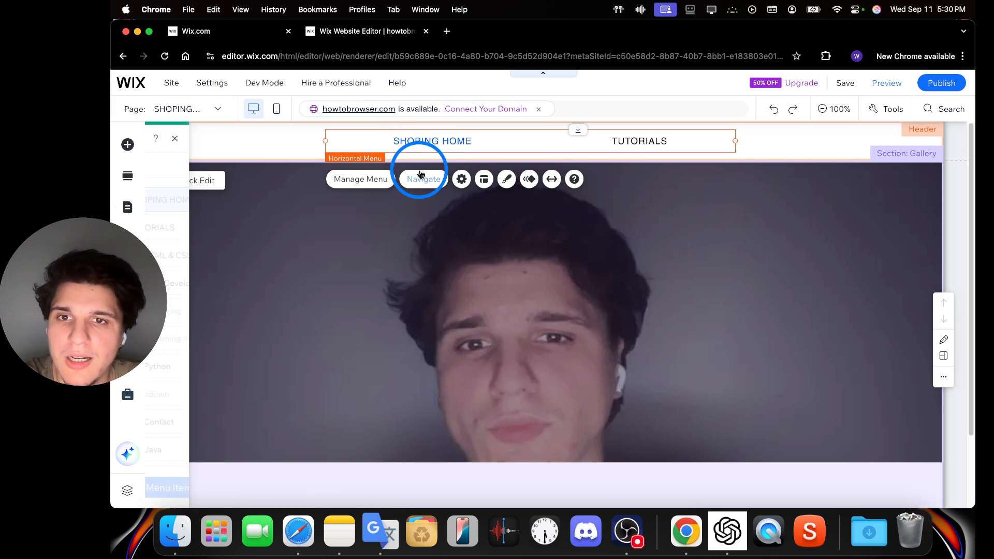
{"action": "left_click", "coordinate": [421, 179]}
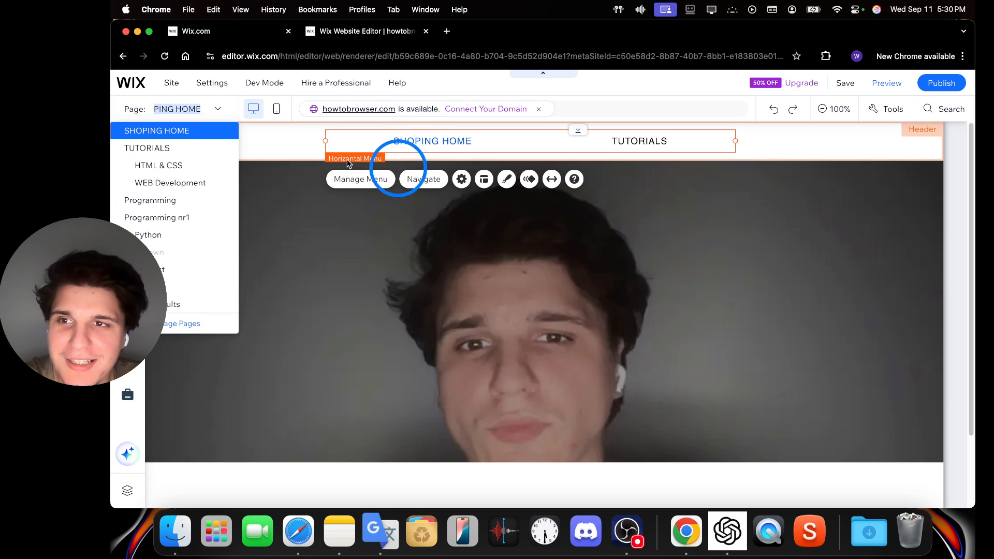
{"action": "left_click", "coordinate": [462, 179]}
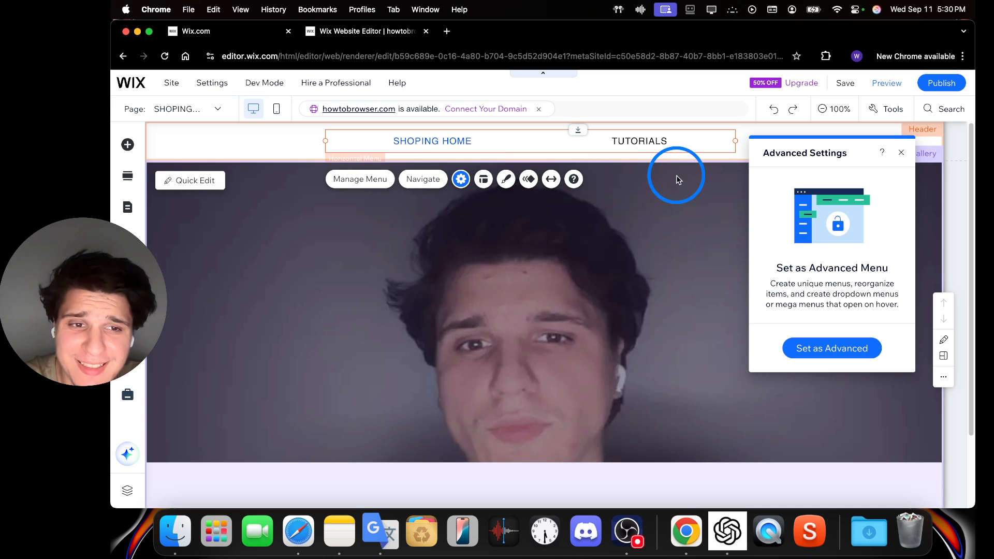
Set the overflow items of the header's horizontal menu to Scroll in its layout settings.
{"action": "left_click", "coordinate": [484, 179]}
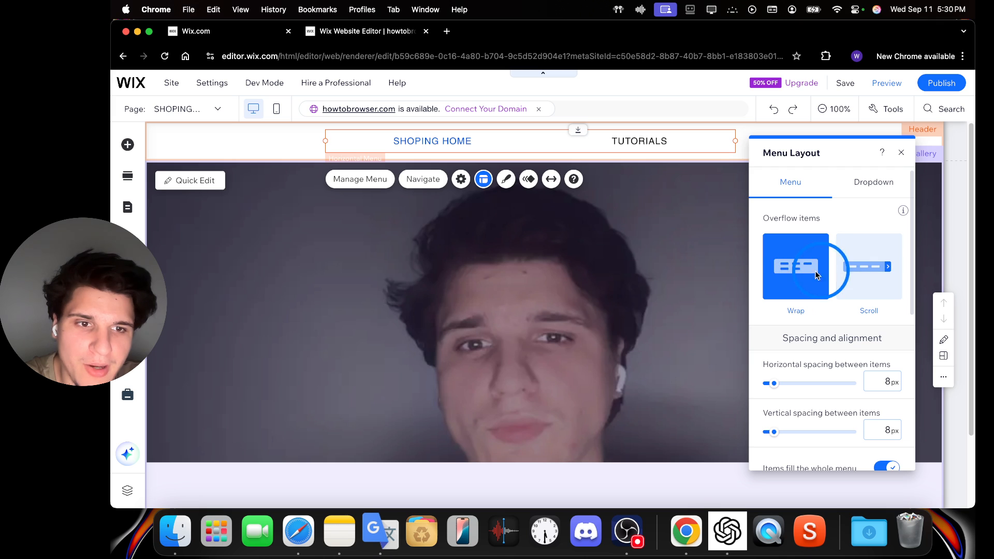
{"action": "left_click", "coordinate": [860, 274]}
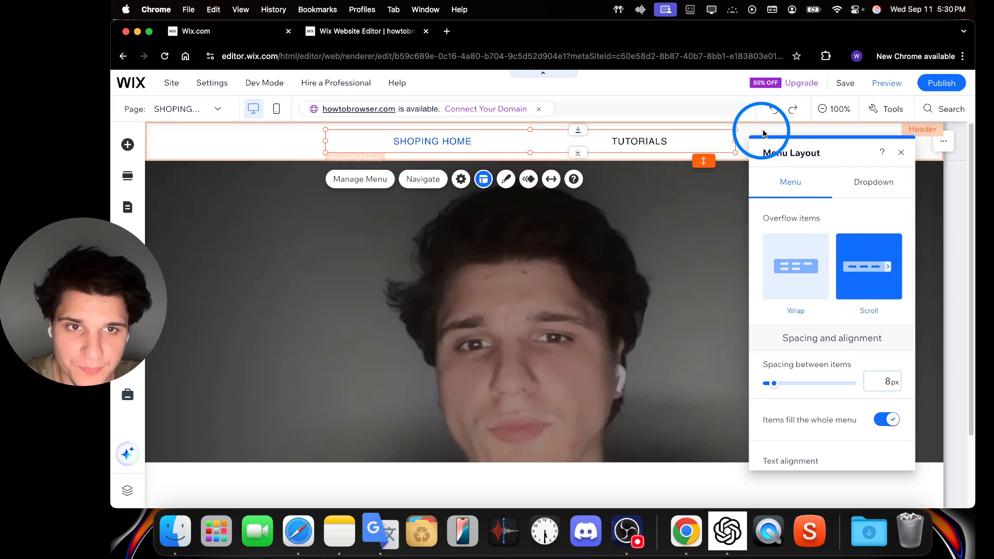
{"action": "left_click", "coordinate": [763, 133]}
Open the management of the header menu and move the Programming nr1 and Programming pages above TUTORIALS.
{"action": "left_click", "coordinate": [625, 131]}
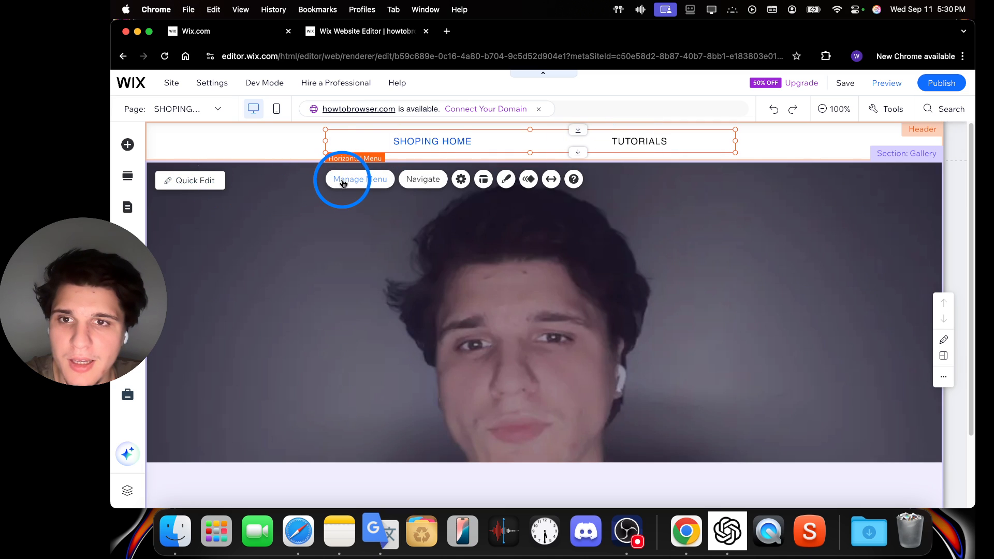
{"action": "left_click", "coordinate": [342, 181]}
{"action": "left_click", "coordinate": [393, 317]}
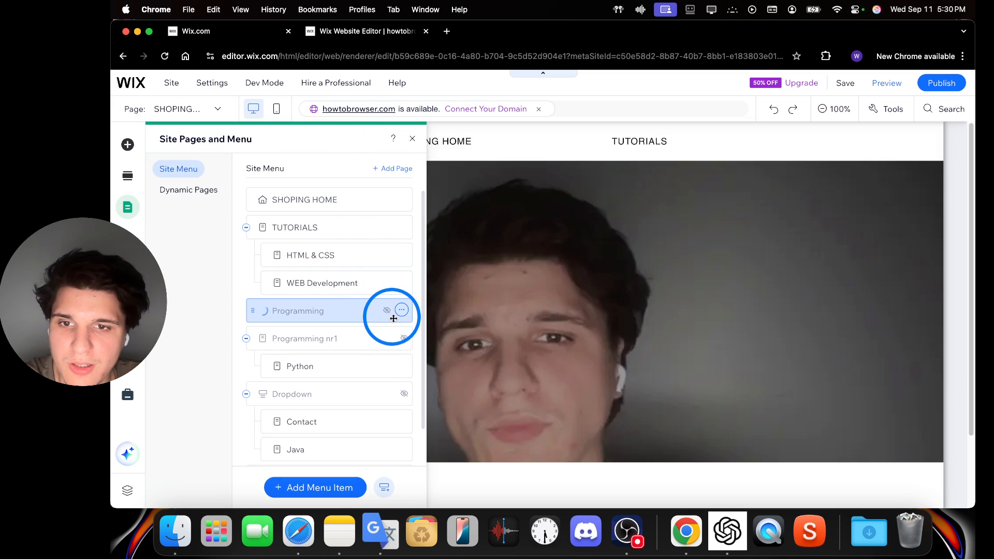
{"action": "left_click", "coordinate": [402, 310]}
{"action": "scroll", "coordinate": [454, 471], "scroll_direction": "down", "scroll_amount": 1}
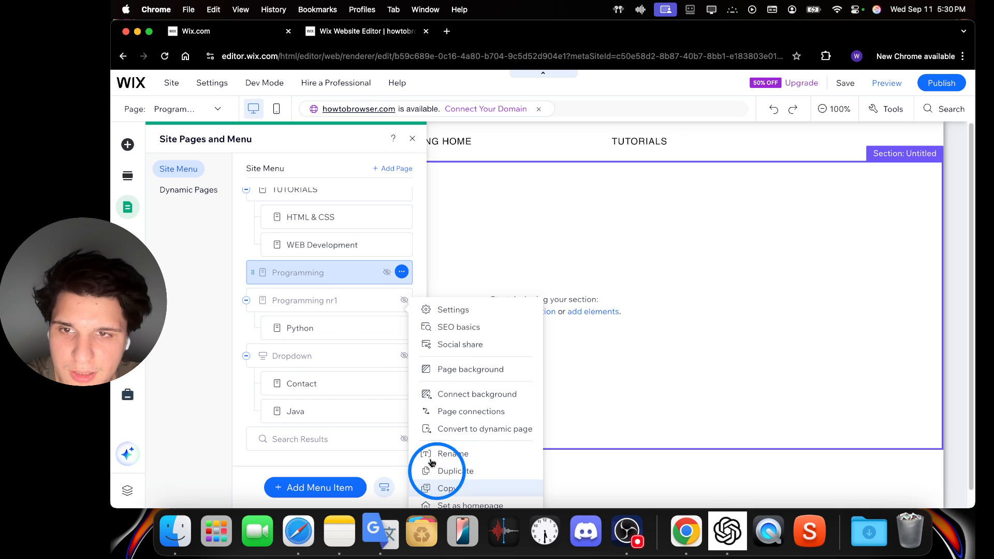
{"action": "left_click", "coordinate": [339, 301]}
{"action": "left_click", "coordinate": [402, 300]}
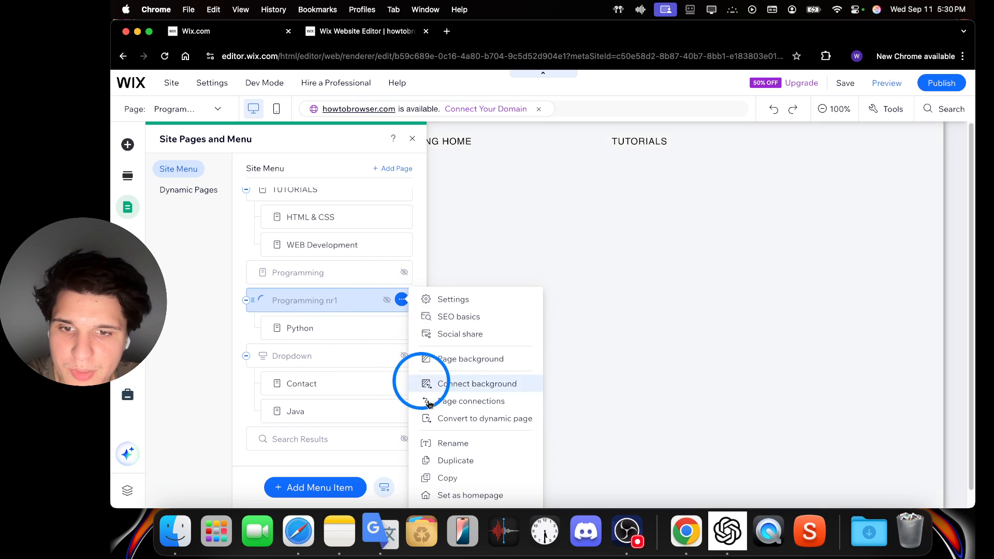
{"action": "left_click", "coordinate": [387, 300]}
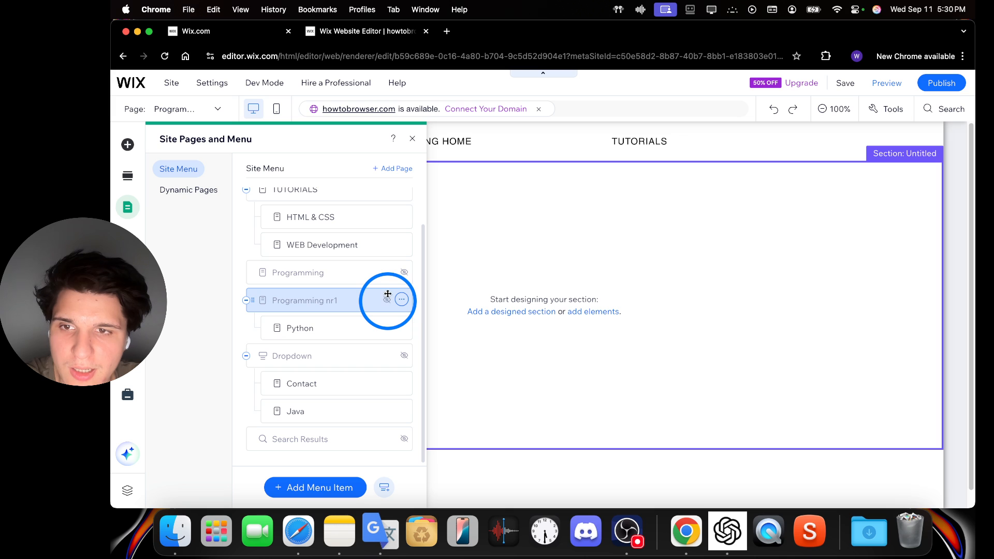
{"action": "left_click_drag", "start_coordinate": [387, 294], "coordinate": [369, 249]}
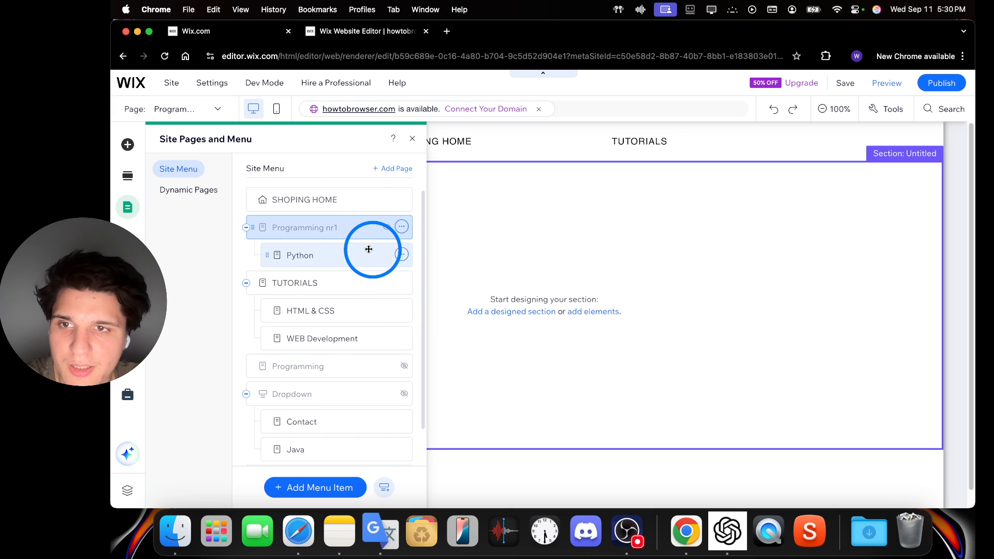
{"action": "scroll", "coordinate": [320, 310], "scroll_direction": "down", "scroll_amount": 2}
{"action": "left_click_drag", "start_coordinate": [254, 329], "coordinate": [250, 246]}
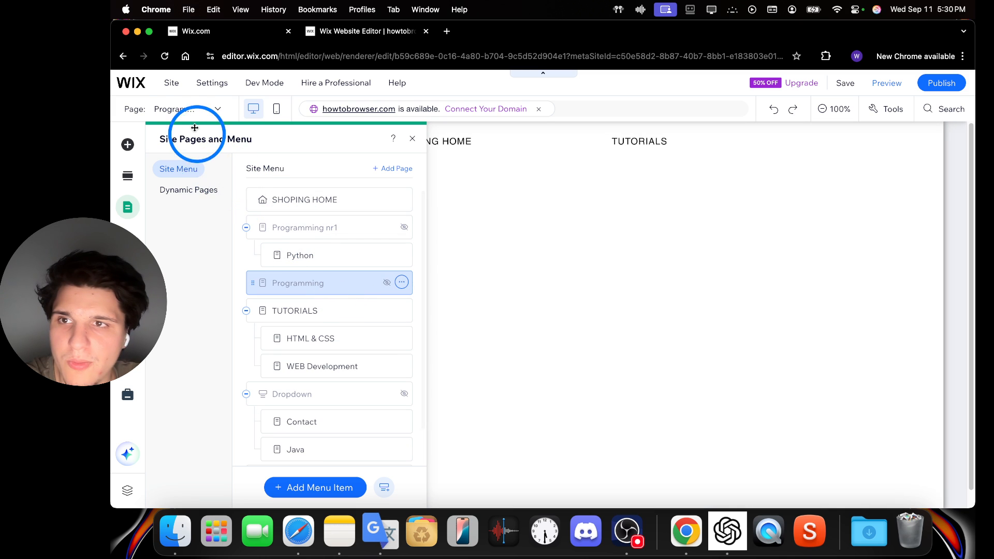
Switch to the SHOPING HOME page and open the management of its header menu.
{"action": "left_click", "coordinate": [195, 107]}
{"action": "left_click", "coordinate": [184, 135]}
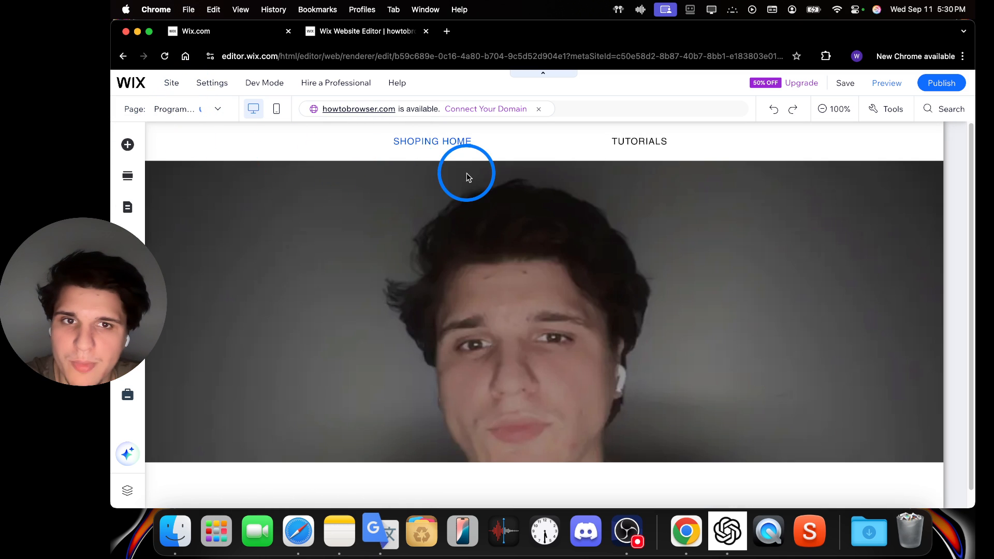
{"action": "left_click", "coordinate": [618, 141]}
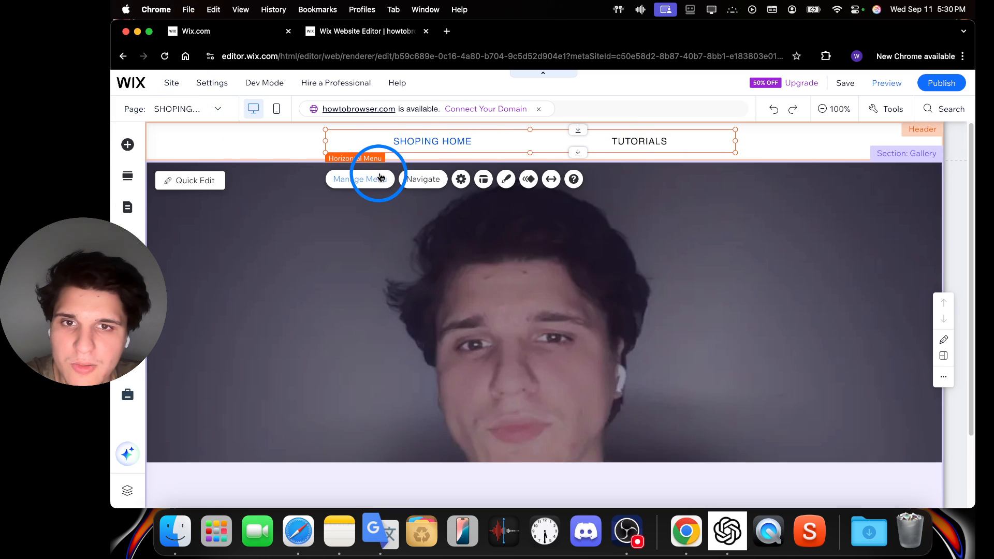
{"action": "left_click", "coordinate": [381, 177]}
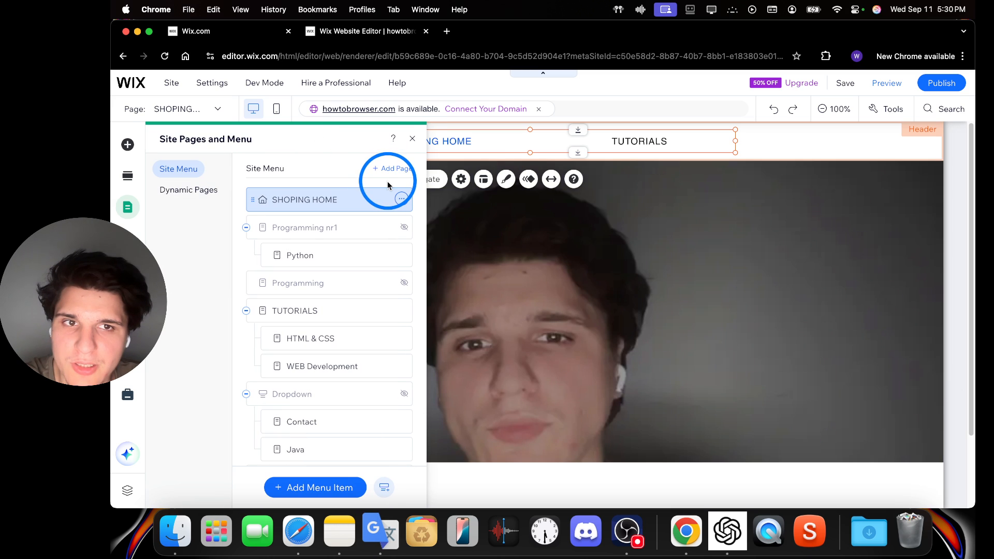
Narrow the horizontal menu until its items overflow and test the scroll arrows in preview mode.
{"action": "left_click", "coordinate": [730, 139]}
{"action": "left_click_drag", "start_coordinate": [733, 141], "coordinate": [374, 140]}
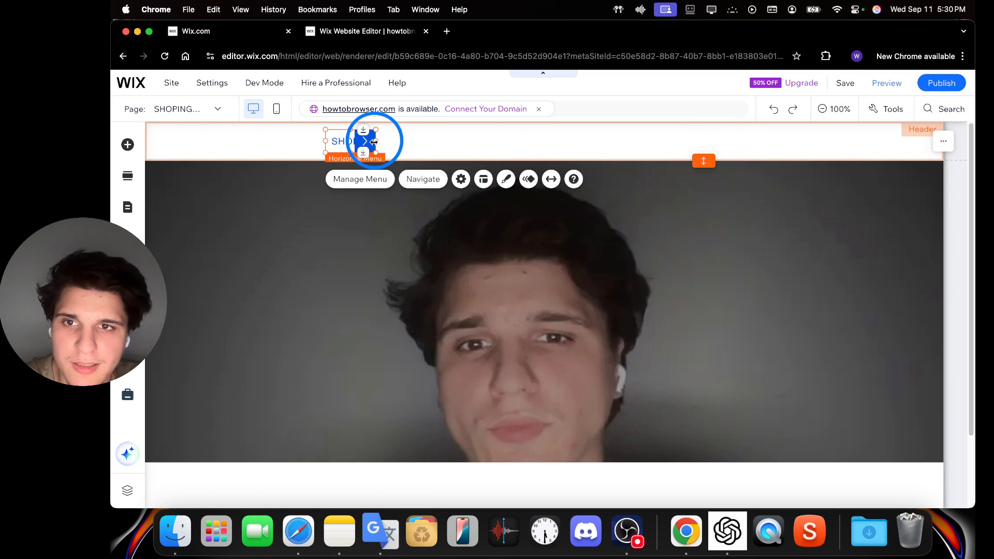
{"action": "left_click", "coordinate": [885, 84]}
{"action": "left_click", "coordinate": [363, 148]}
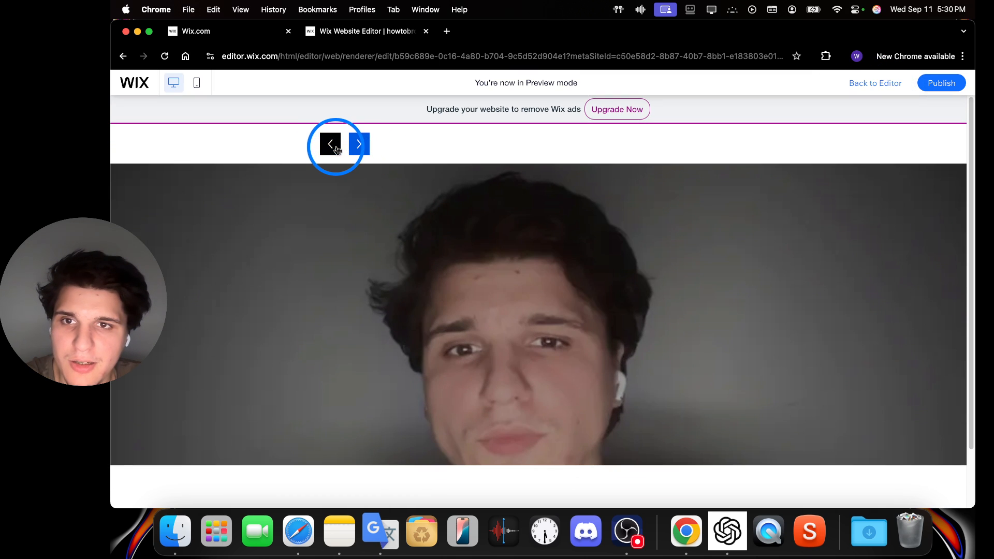
{"action": "left_click", "coordinate": [331, 147]}
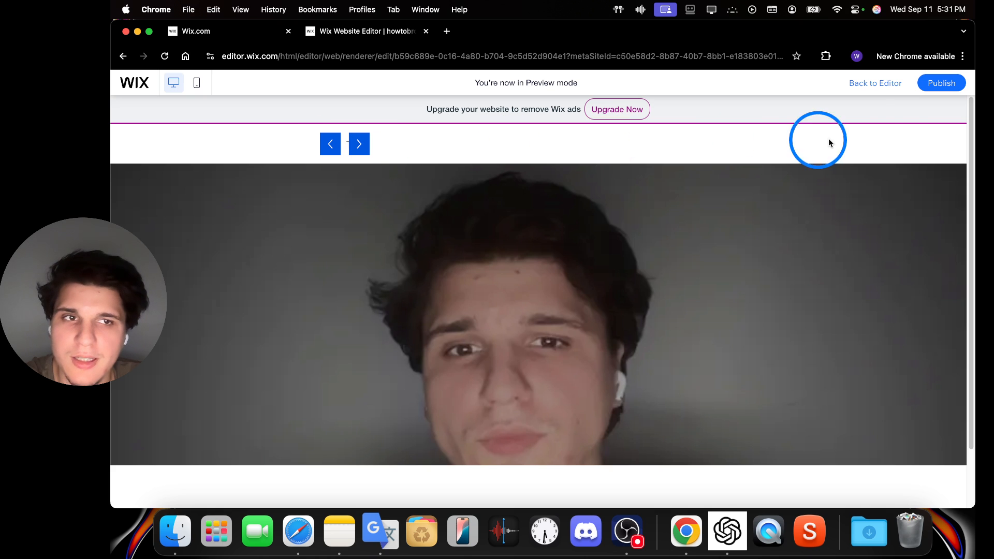
{"action": "left_click", "coordinate": [887, 85]}
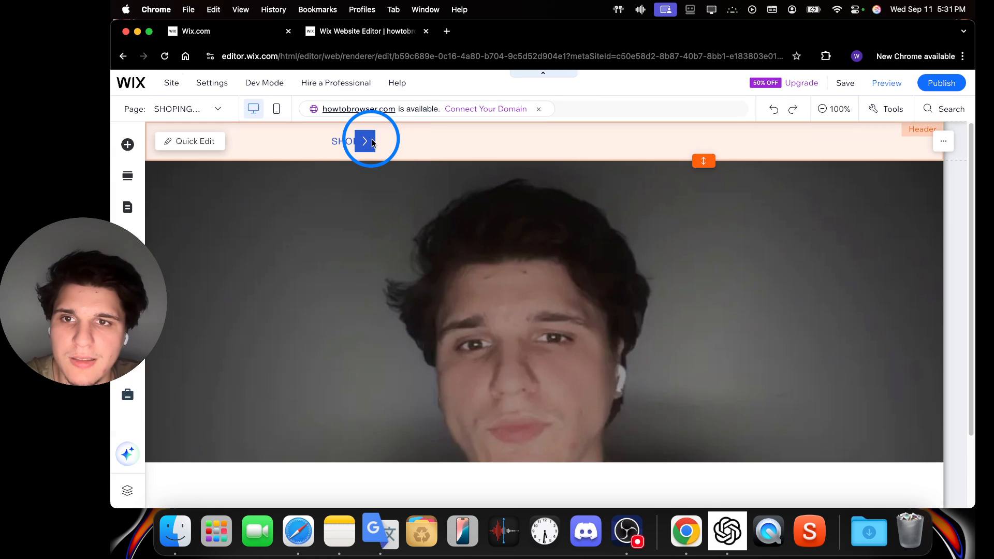
Widen the horizontal menu across the middle of the header and try stretching it to full width.
{"action": "left_click", "coordinate": [373, 143]}
{"action": "left_click_drag", "start_coordinate": [374, 141], "coordinate": [730, 139]}
{"action": "left_click", "coordinate": [797, 178]}
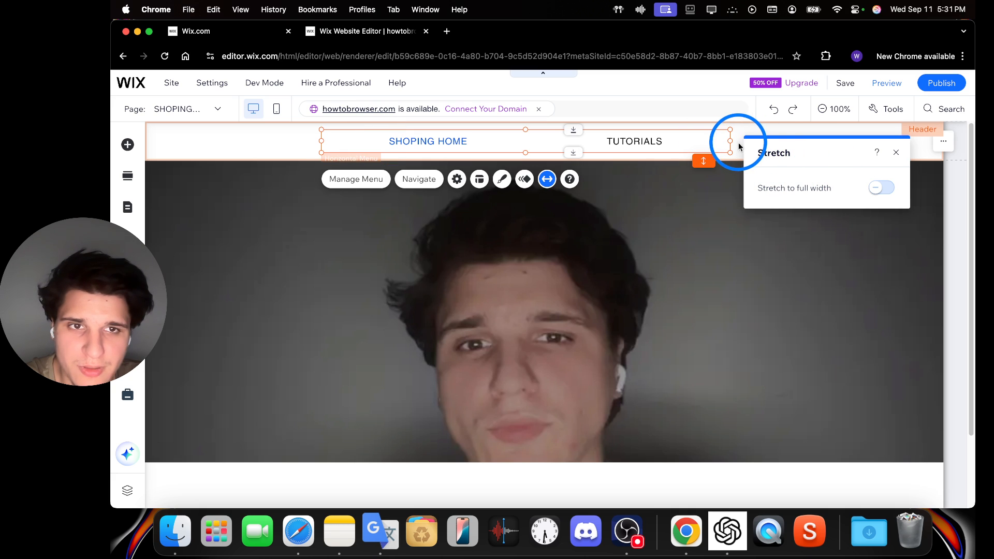
{"action": "left_click", "coordinate": [879, 190]}
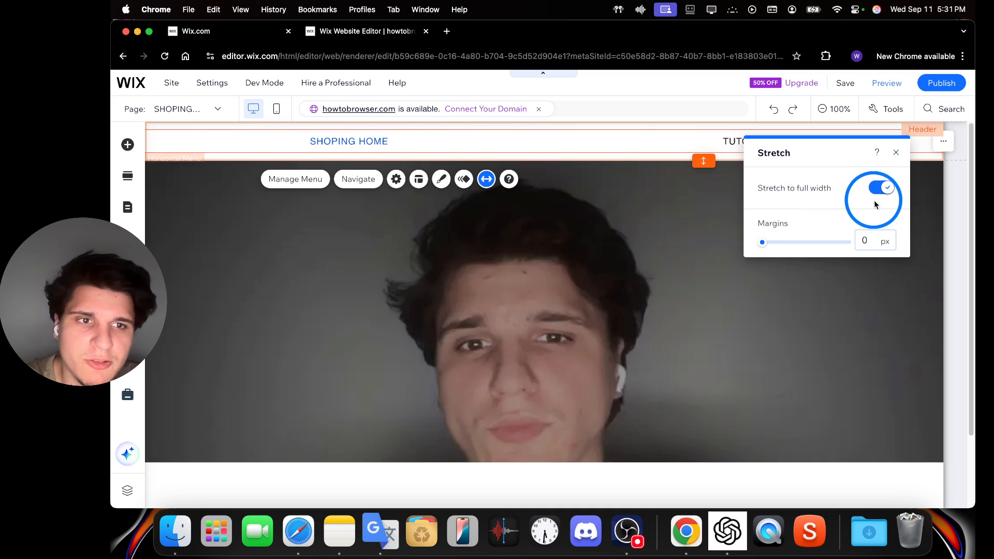
{"action": "left_click", "coordinate": [875, 187]}
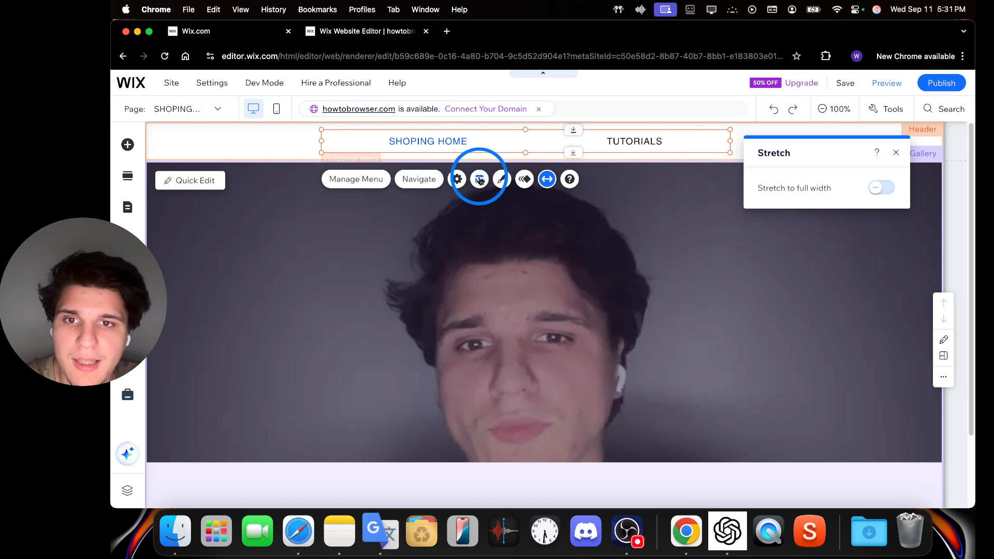
Set the menu's overflow items to Scroll with 16 px spacing and stop the items from filling the whole menu.
{"action": "left_click", "coordinate": [462, 179]}
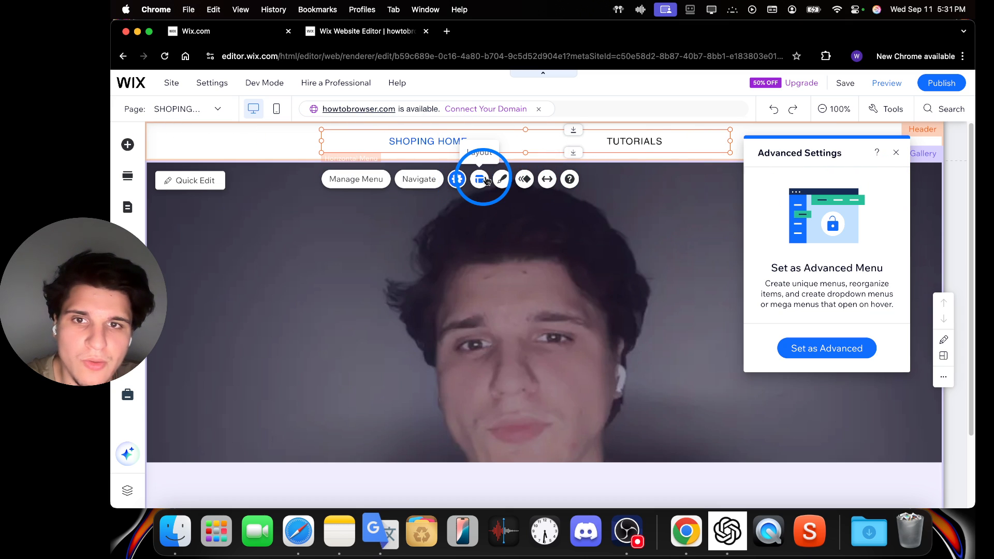
{"action": "left_click", "coordinate": [480, 179]}
{"action": "left_click", "coordinate": [767, 263]}
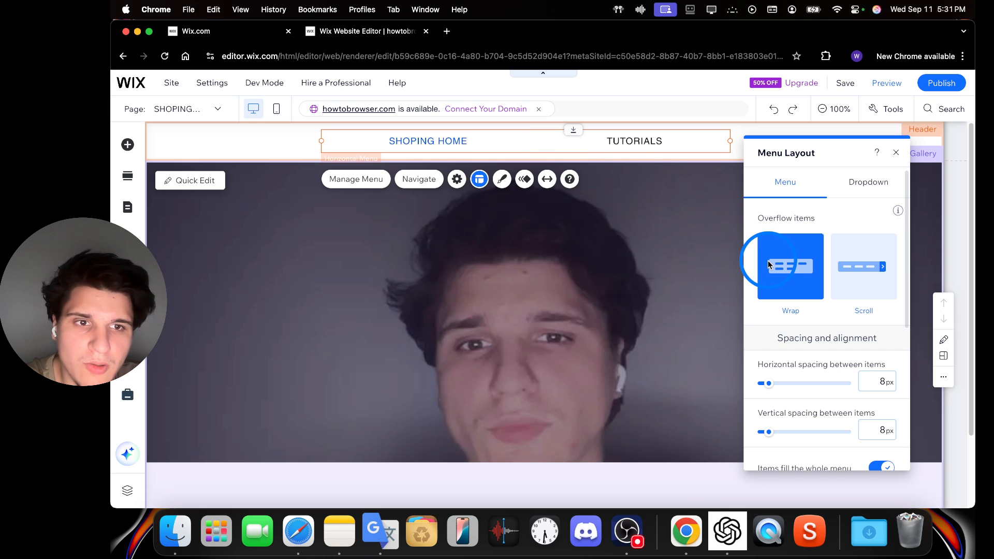
{"action": "left_click", "coordinate": [850, 266]}
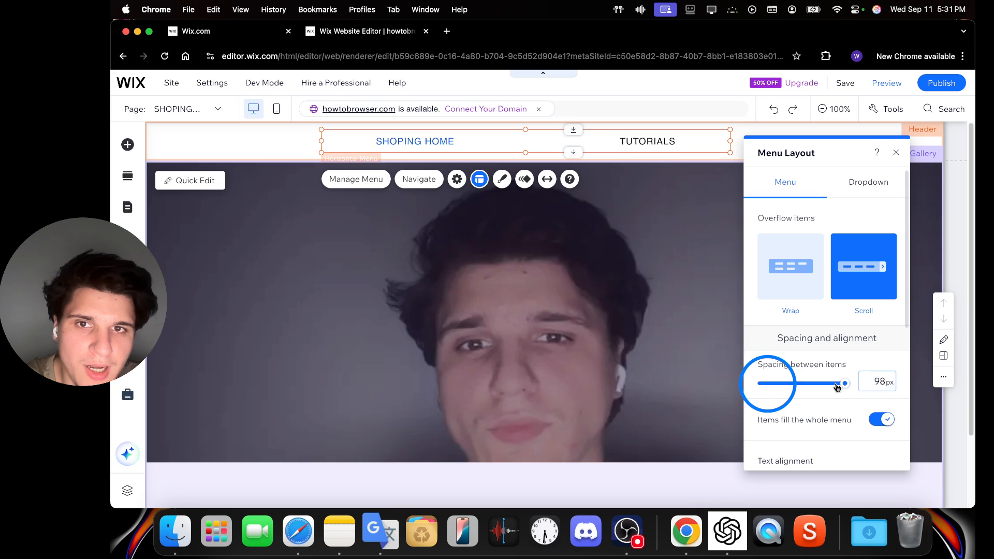
{"action": "left_click_drag", "start_coordinate": [837, 387], "coordinate": [713, 386]}
{"action": "scroll", "coordinate": [754, 409], "scroll_direction": "down", "scroll_amount": 3}
{"action": "scroll", "coordinate": [769, 302], "scroll_direction": "up", "scroll_amount": 1}
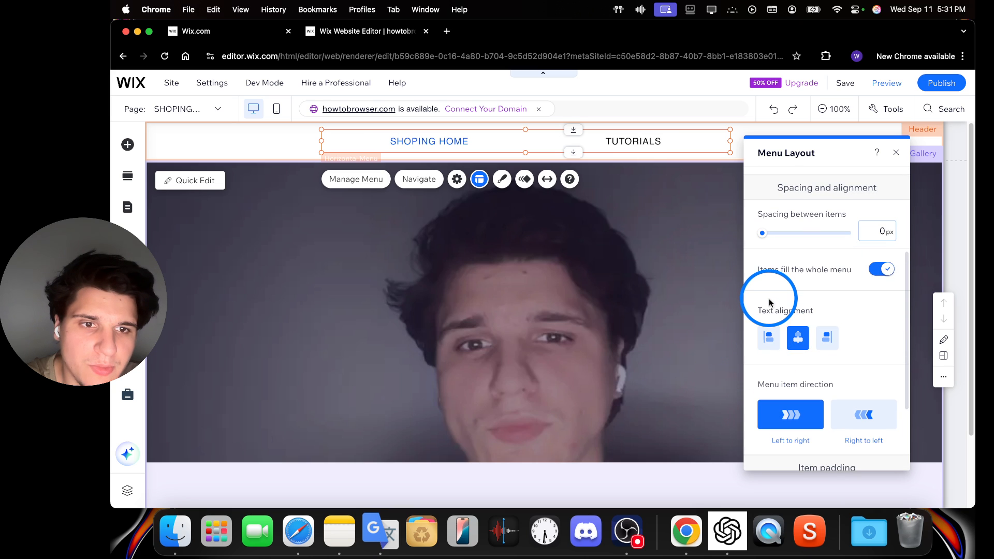
{"action": "left_click", "coordinate": [880, 269]}
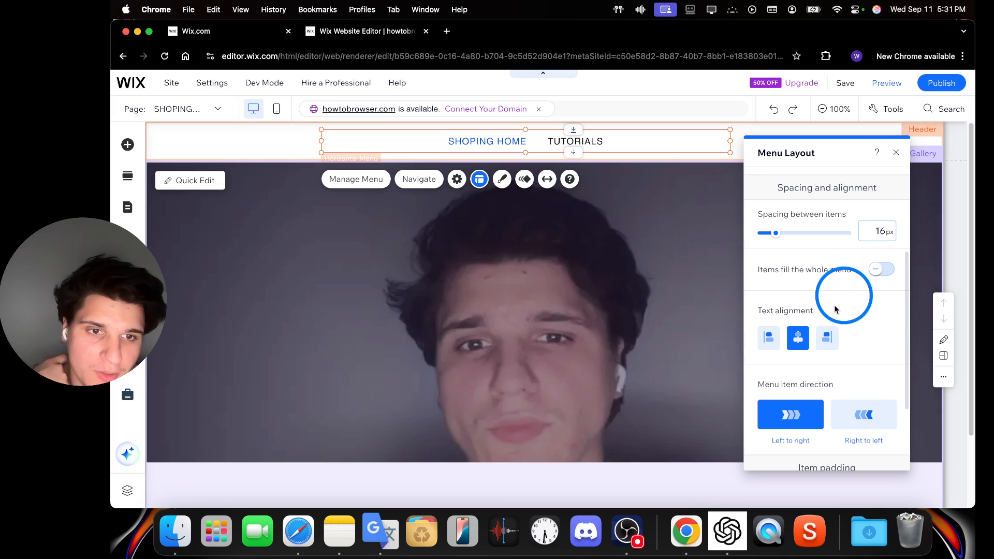
Set the menu's text alignment to center and its item direction to right to left.
{"action": "left_click", "coordinate": [768, 337]}
{"action": "left_click", "coordinate": [794, 340]}
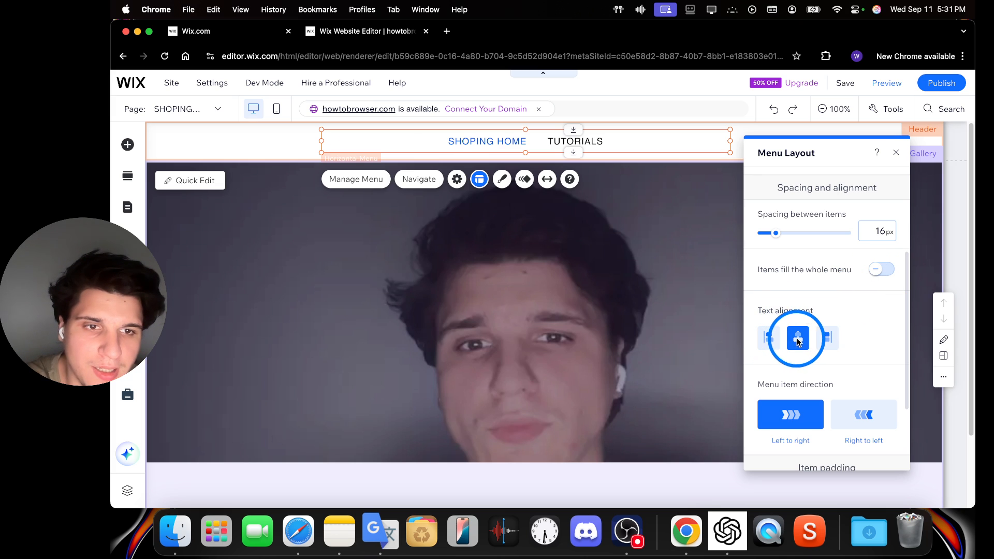
{"action": "scroll", "coordinate": [777, 347], "scroll_direction": "down", "scroll_amount": 2}
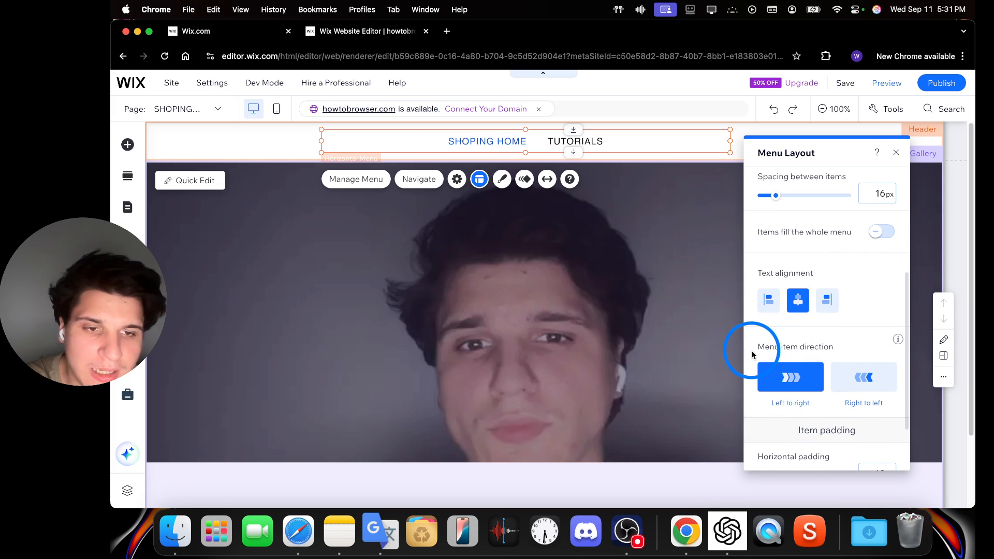
{"action": "left_click", "coordinate": [841, 384]}
{"action": "left_click", "coordinate": [797, 382]}
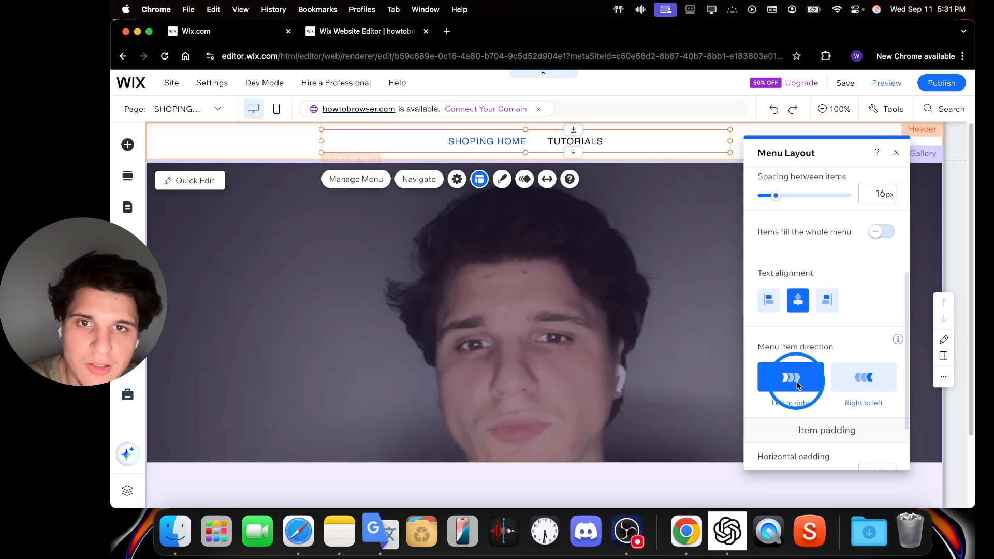
{"action": "left_click", "coordinate": [843, 382]}
Set the menu items' horizontal padding to 14 px and vertical padding to 15 px.
{"action": "scroll", "coordinate": [825, 387], "scroll_direction": "down", "scroll_amount": 3}
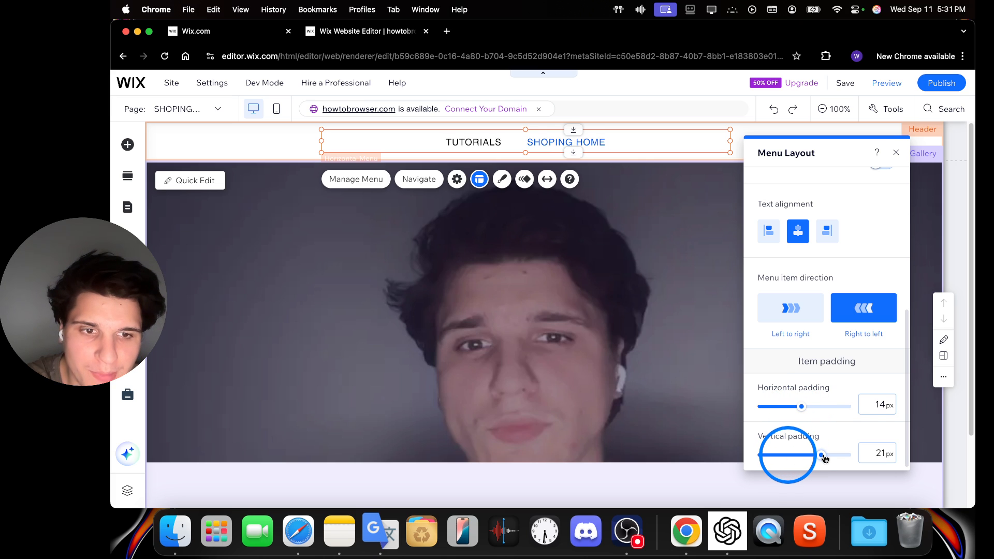
{"action": "left_click_drag", "start_coordinate": [848, 459], "coordinate": [783, 454]}
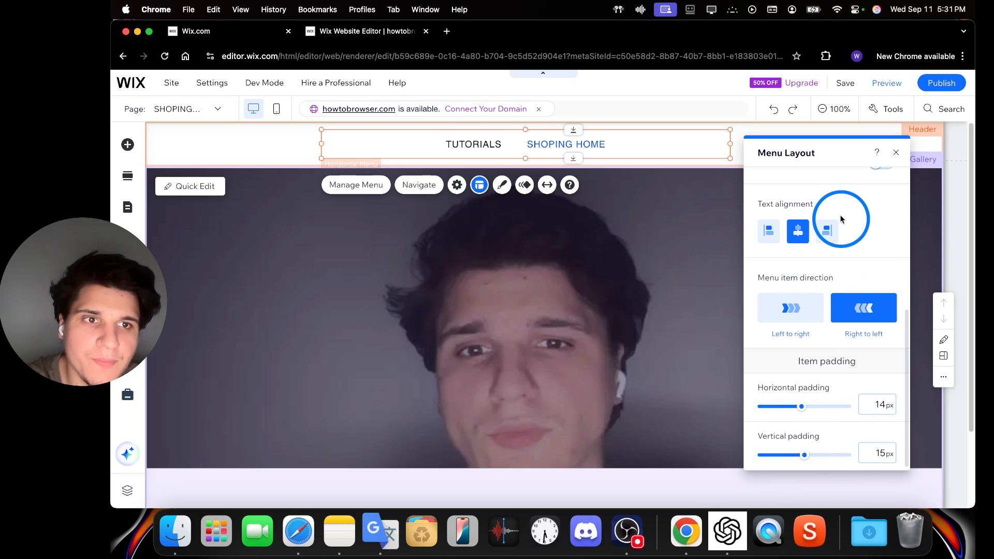
{"action": "scroll", "coordinate": [838, 221], "scroll_direction": "up", "scroll_amount": 5}
Set the horizontal menu's dropdowns to open as Columns.
{"action": "left_click", "coordinate": [868, 183]}
{"action": "left_click", "coordinate": [810, 270]}
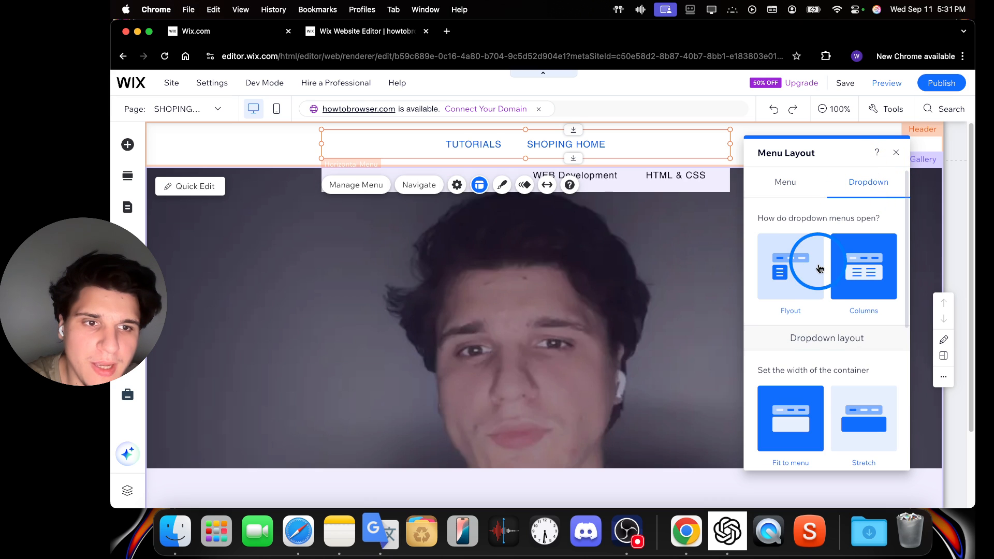
{"action": "left_click", "coordinate": [847, 271]}
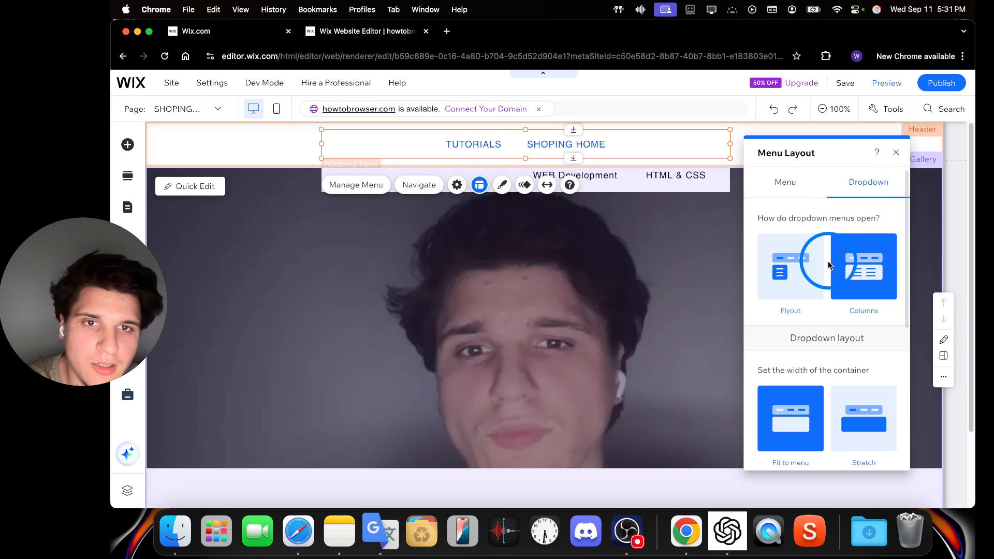
Set the horizontal menu's dropdowns to open as Flyout with right dropdown alignment.
{"action": "left_click", "coordinate": [791, 265]}
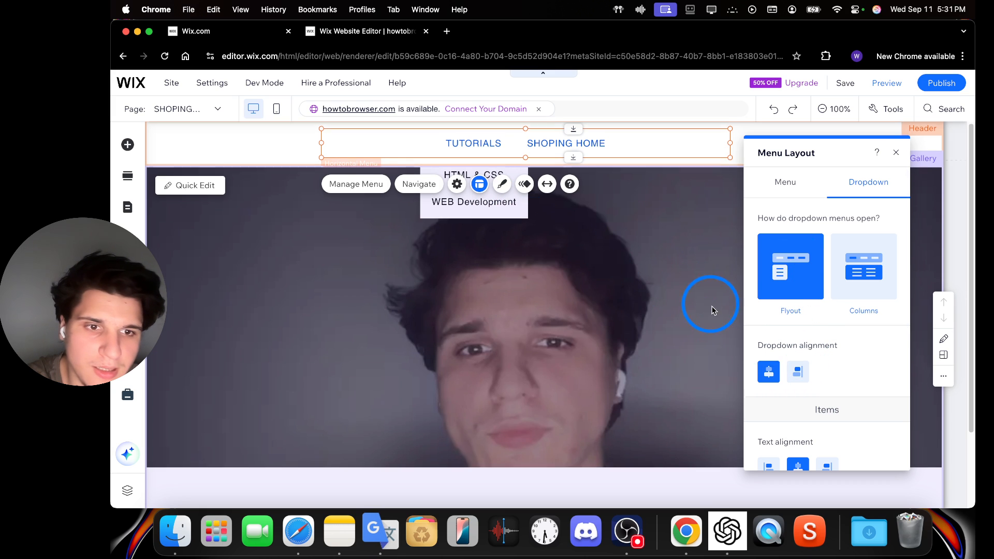
{"action": "scroll", "coordinate": [813, 383], "scroll_direction": "down", "scroll_amount": 2}
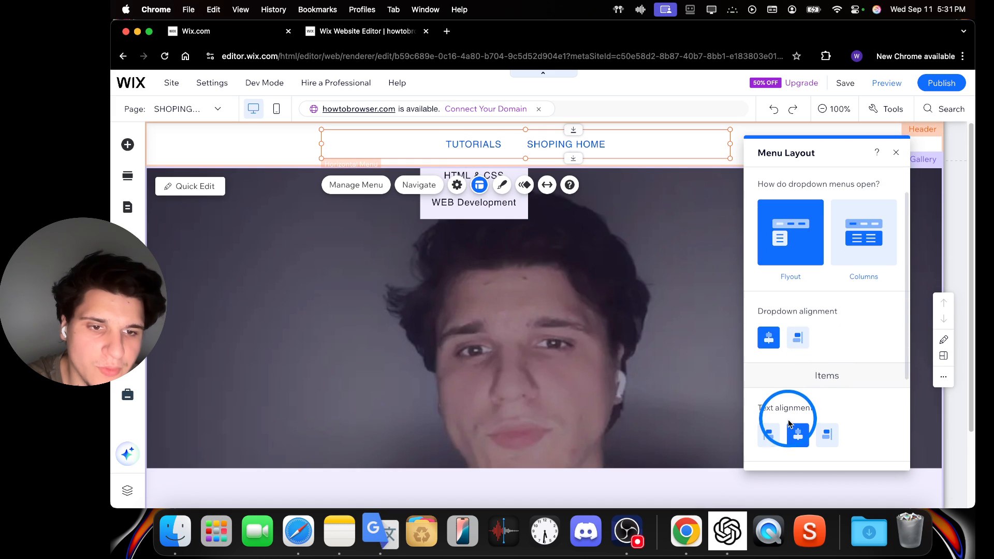
{"action": "left_click", "coordinate": [797, 334]}
{"action": "scroll", "coordinate": [854, 278], "scroll_direction": "up", "scroll_amount": 2}
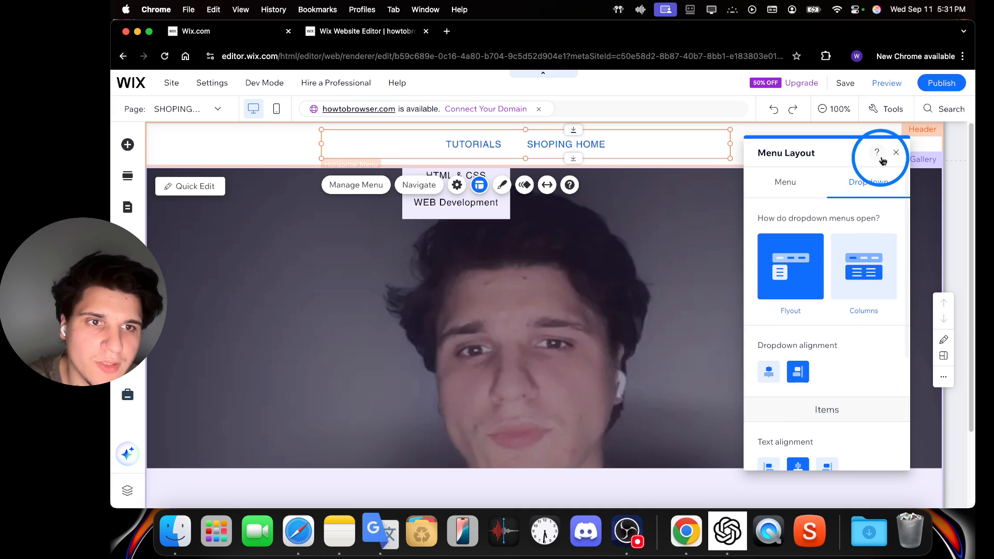
{"action": "left_click", "coordinate": [895, 152]}
Preview the mobile site, expand and collapse TUTORIALS in its hamburger menu, and return to the desktop editor.
{"action": "left_click", "coordinate": [275, 111]}
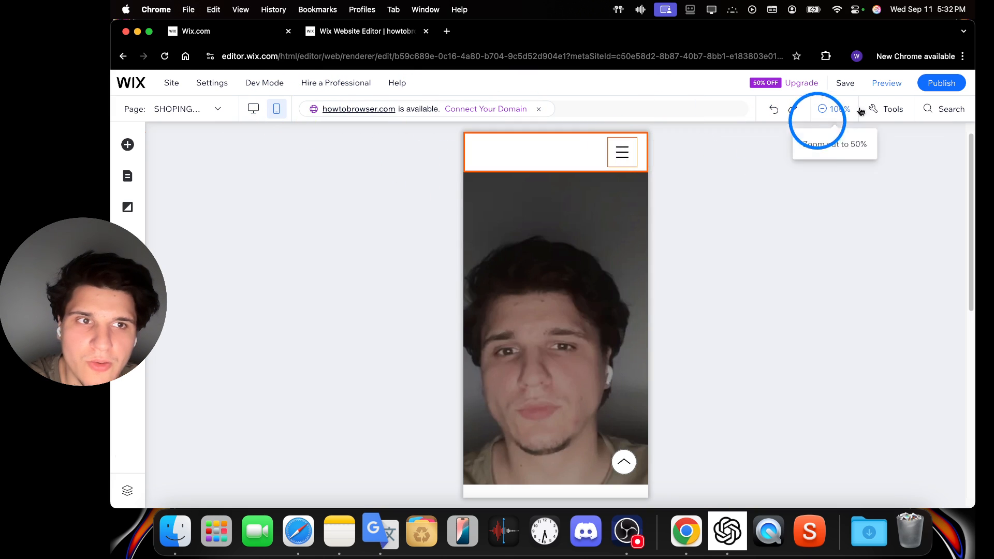
{"action": "left_click", "coordinate": [886, 83]}
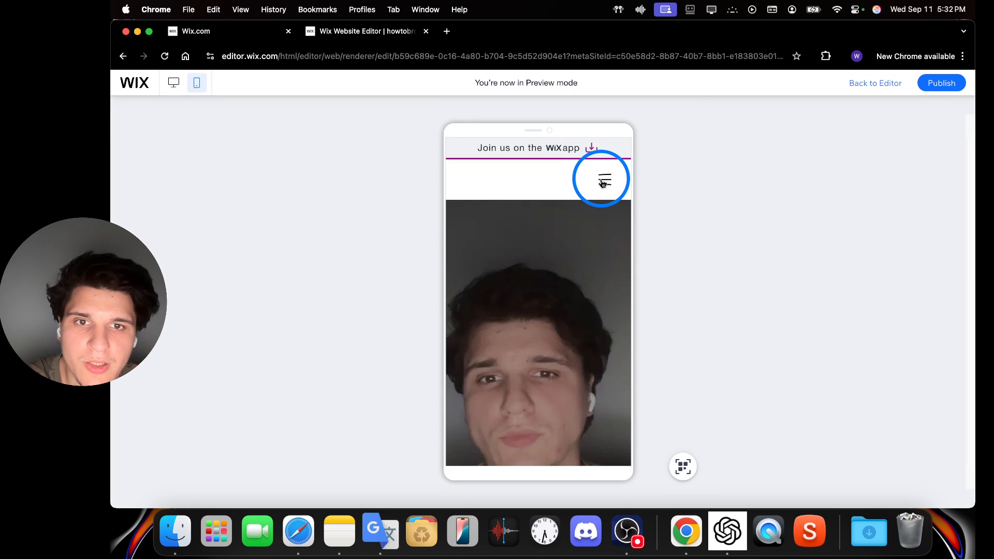
{"action": "left_click", "coordinate": [602, 182]}
{"action": "left_click", "coordinate": [475, 216]}
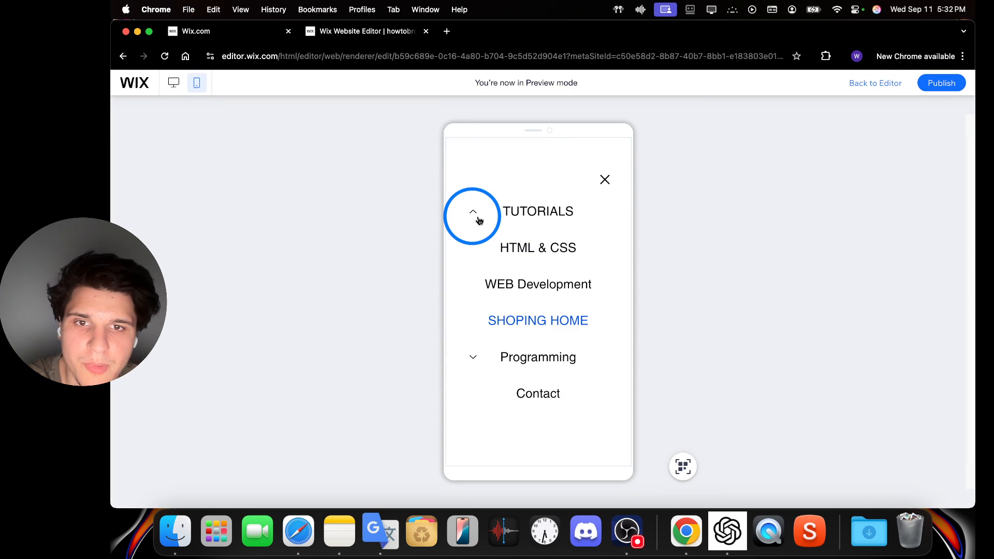
{"action": "left_click", "coordinate": [477, 218]}
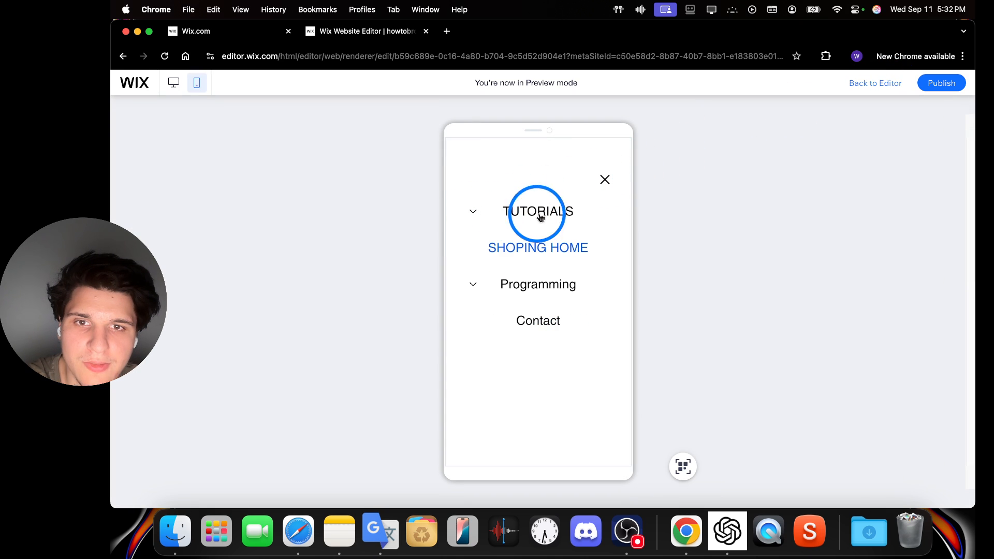
{"action": "left_click", "coordinate": [603, 193]}
{"action": "left_click", "coordinate": [870, 84]}
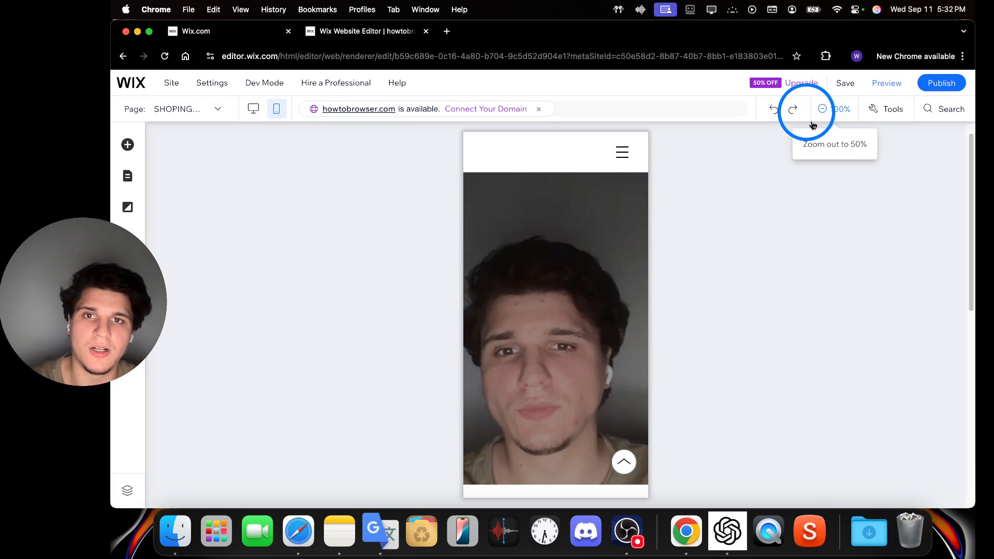
{"action": "left_click", "coordinate": [253, 108]}
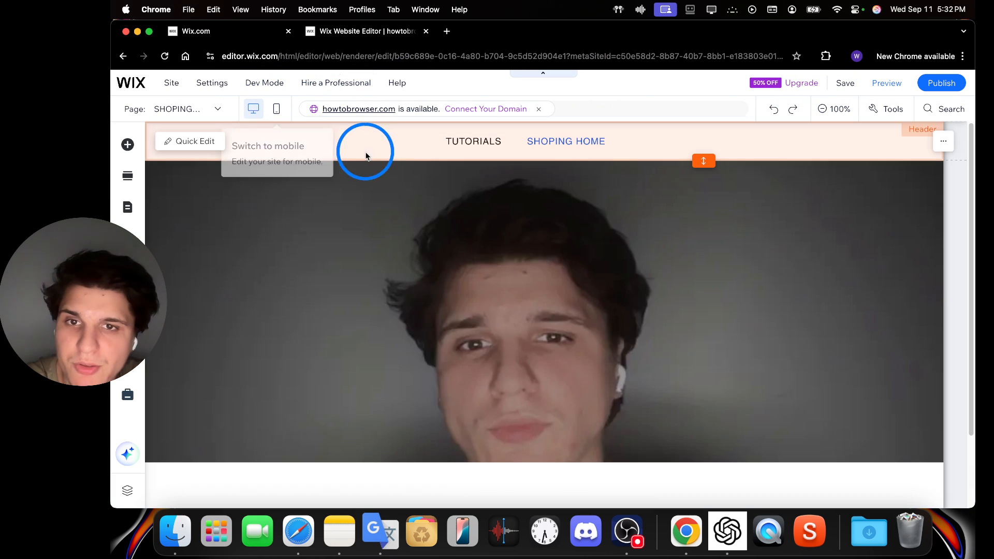
Nest the HTML & CSS page under Programming in the site menu and check the page options of HTML & CSS and Python.
{"action": "left_click", "coordinate": [128, 207]}
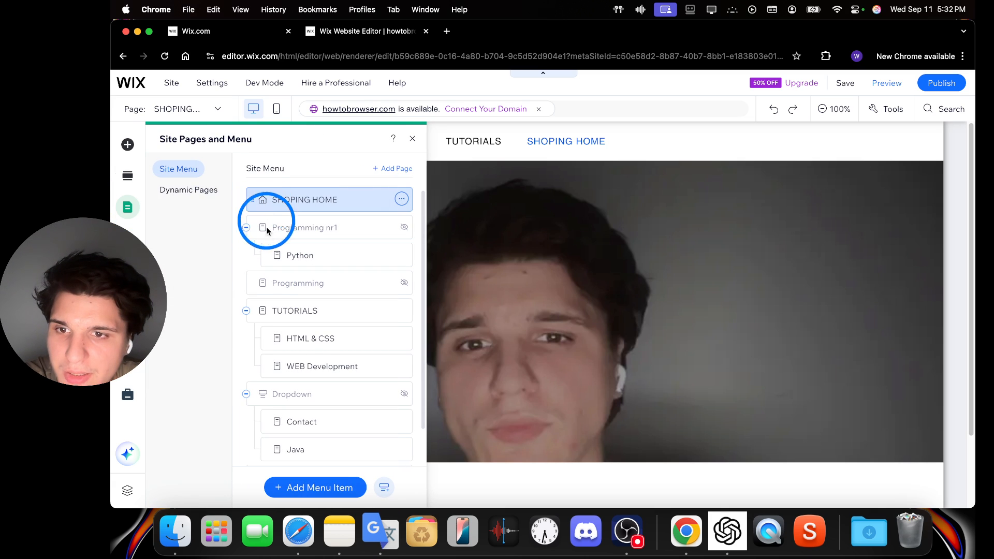
{"action": "left_click_drag", "start_coordinate": [269, 338], "coordinate": [274, 290]}
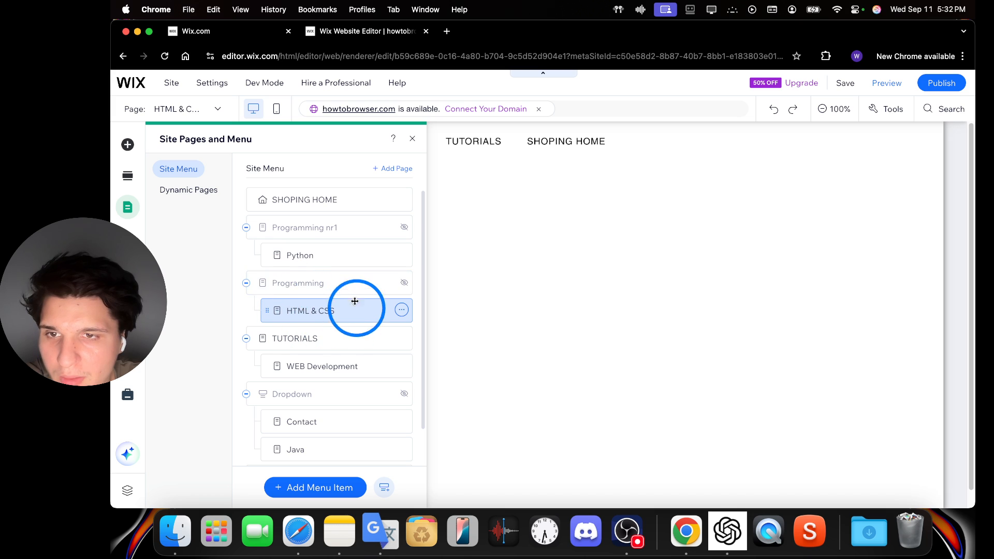
{"action": "left_click", "coordinate": [401, 310]}
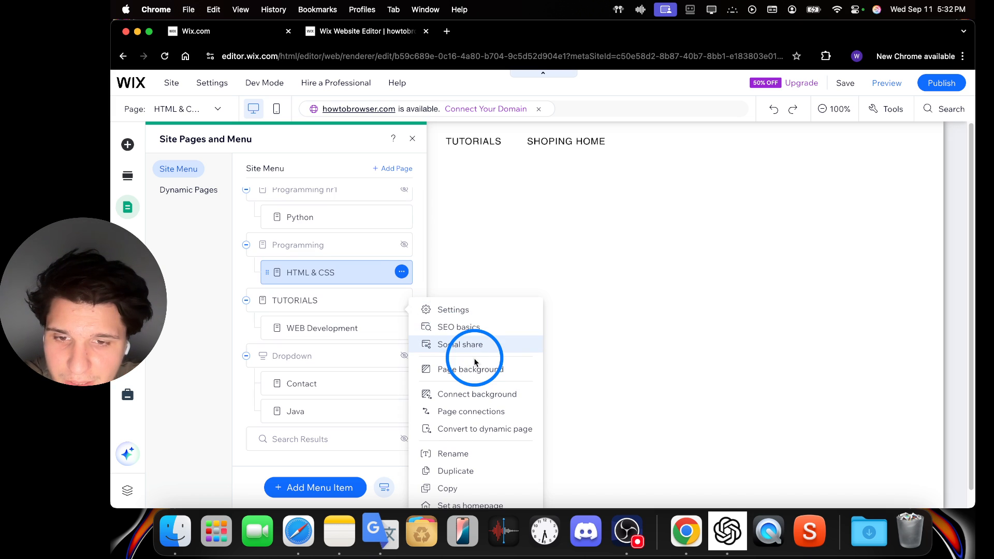
{"action": "left_click", "coordinate": [402, 210]}
{"action": "left_click", "coordinate": [401, 215]}
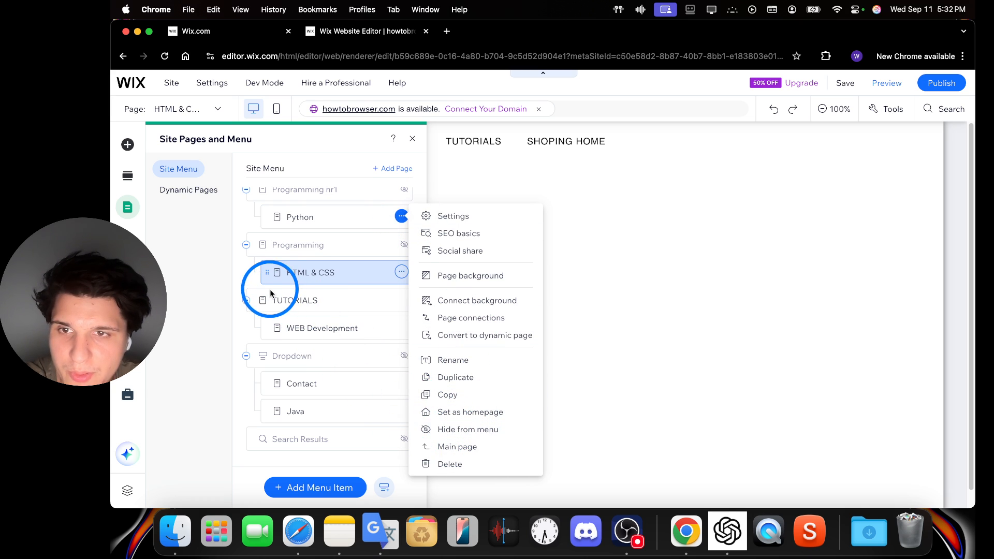
{"action": "left_click", "coordinate": [282, 277]}
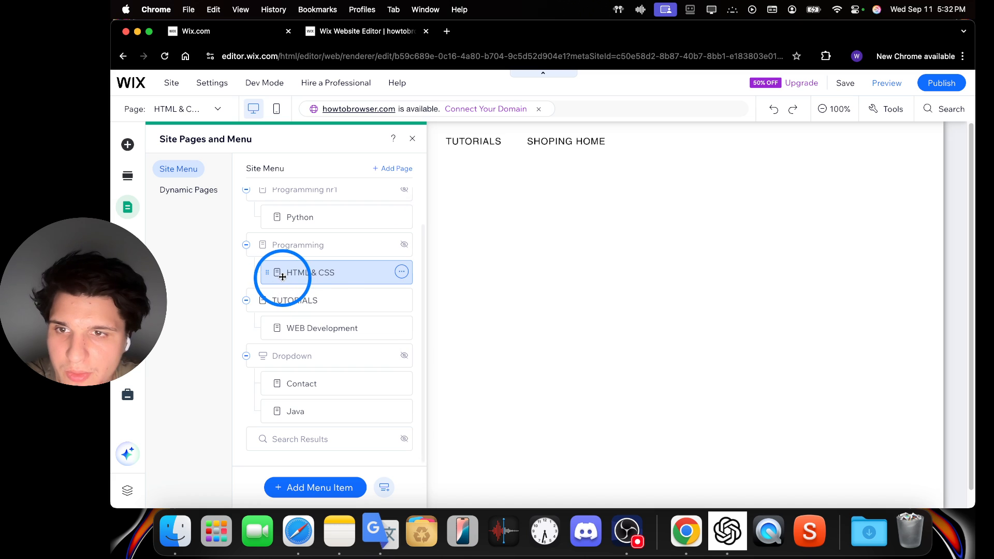
{"action": "left_click", "coordinate": [401, 273]}
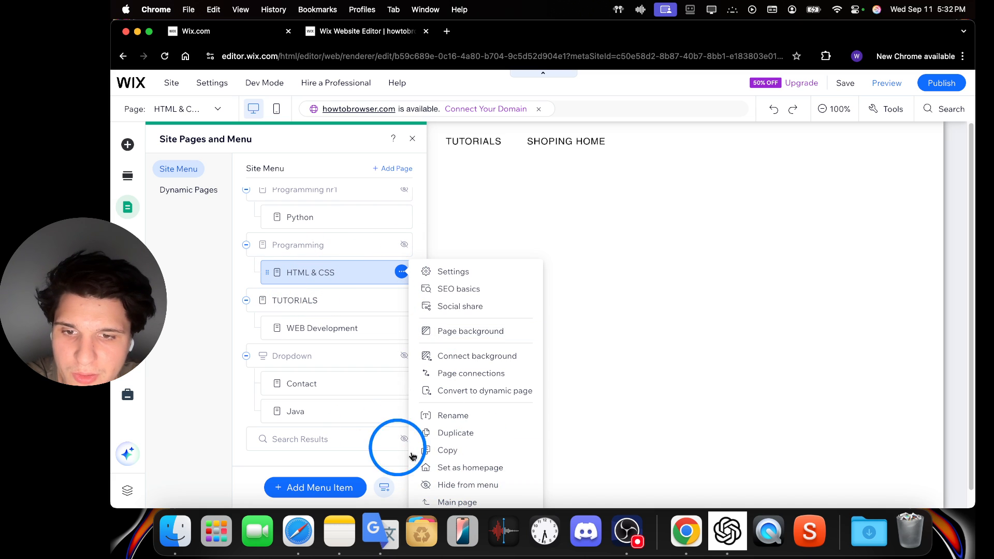
{"action": "left_click", "coordinate": [376, 268]}
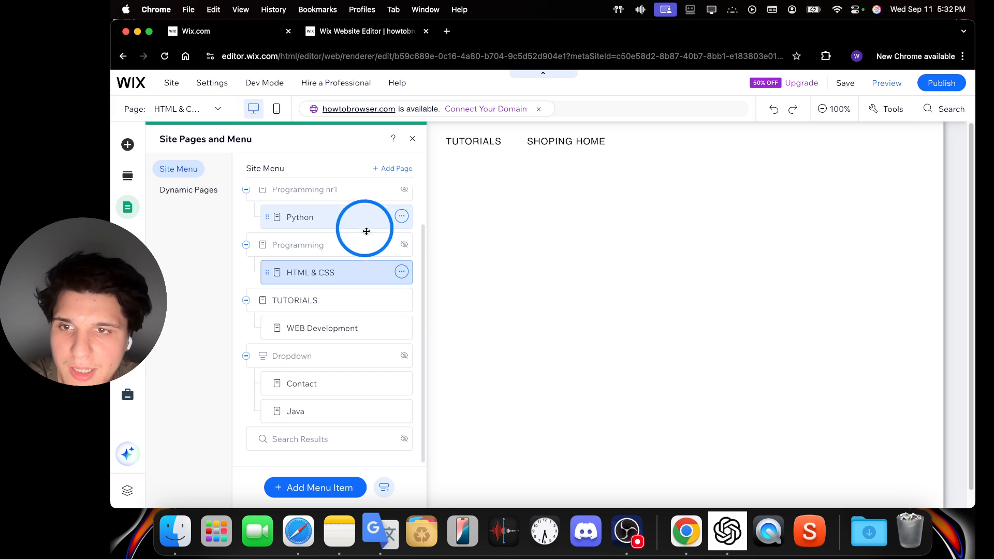
Move SHOPING HOME in the site menu to between the Python subpage and Programming, keeping it a main page.
{"action": "scroll", "coordinate": [366, 238], "scroll_direction": "up", "scroll_amount": 2}
{"action": "left_click", "coordinate": [406, 205]}
{"action": "left_click", "coordinate": [405, 203]}
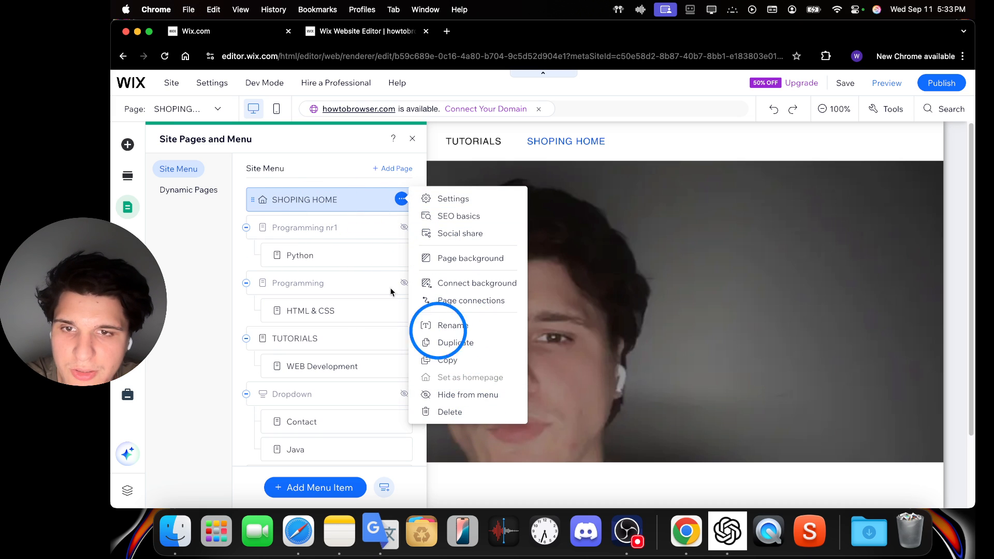
{"action": "left_click", "coordinate": [275, 200]}
{"action": "left_click_drag", "start_coordinate": [254, 199], "coordinate": [239, 261]}
Try making SHOPING HOME a subpage of Programming nr1 and return it to the main level.
{"action": "left_click", "coordinate": [401, 255]}
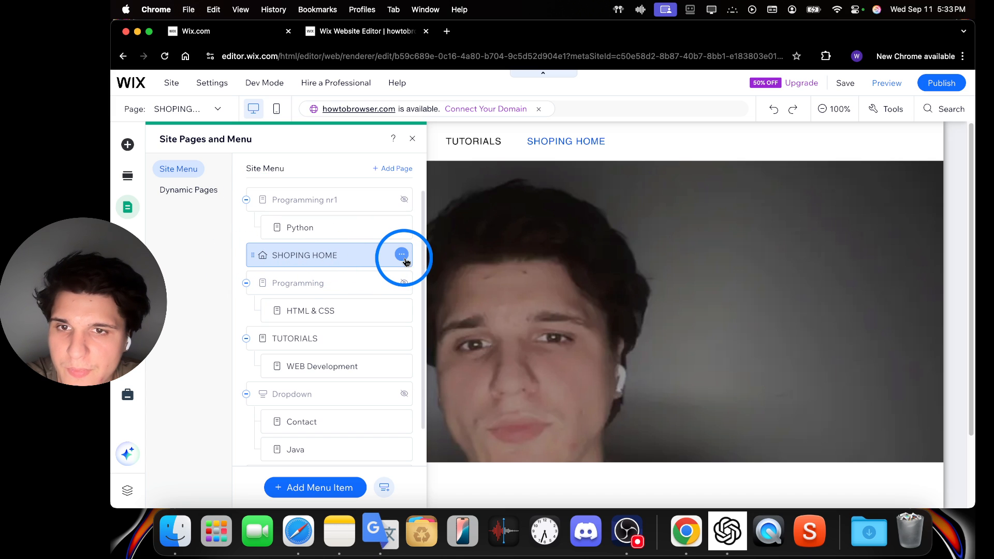
{"action": "left_click", "coordinate": [461, 437]}
{"action": "left_click", "coordinate": [455, 467]}
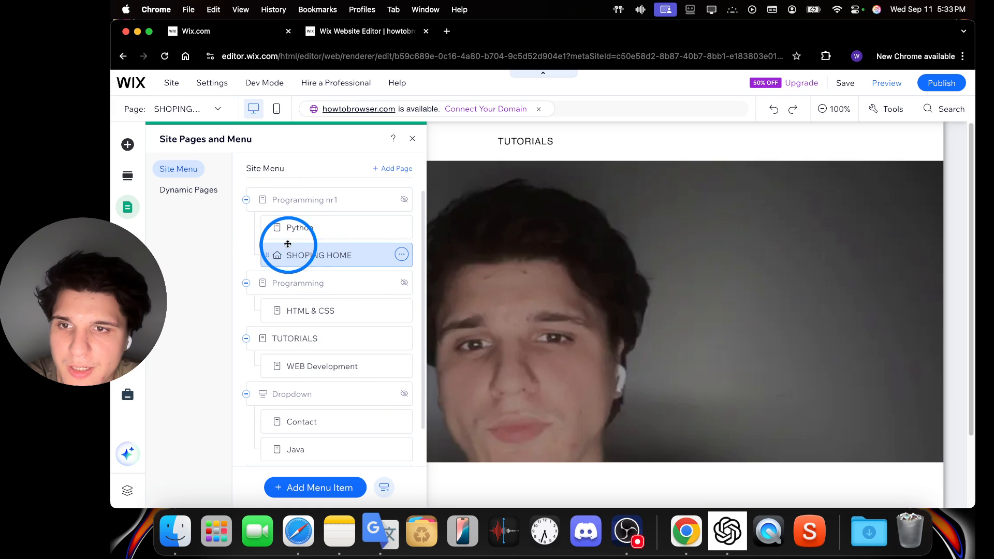
{"action": "left_click_drag", "start_coordinate": [273, 251], "coordinate": [259, 256]}
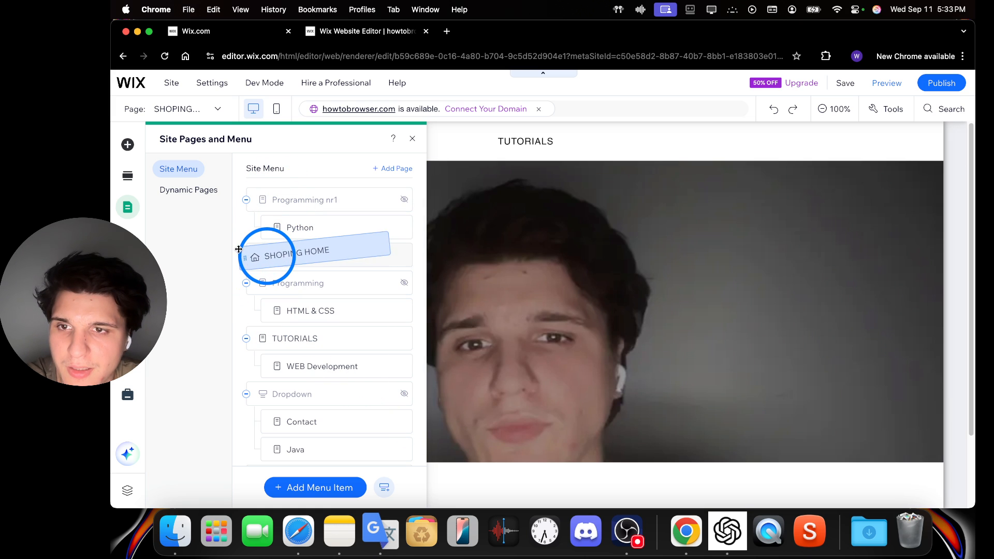
{"action": "left_click", "coordinate": [414, 136]}
Apply a themed design with a multicolour gradient background and serif text to the horizontal menu in the header.
{"action": "left_click", "coordinate": [444, 137]}
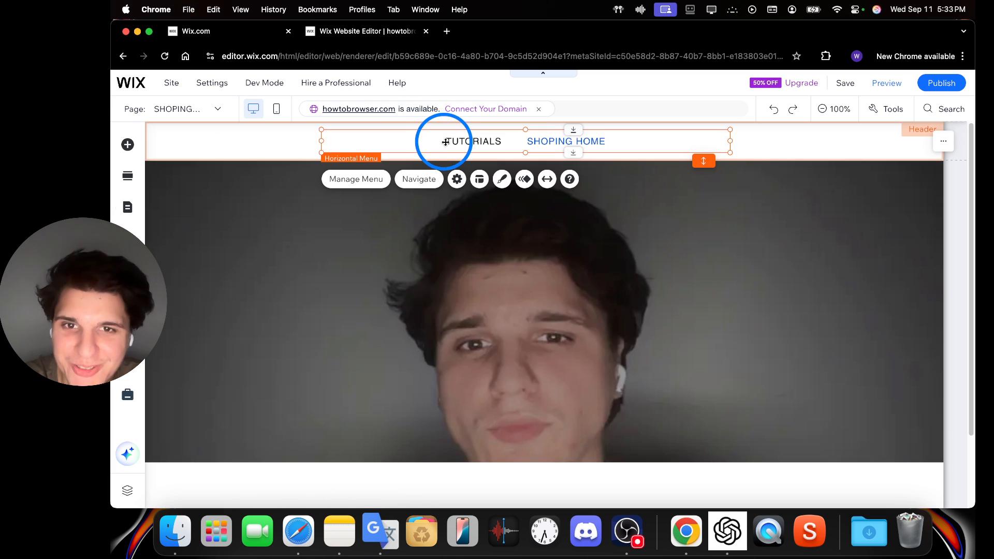
{"action": "left_click", "coordinate": [499, 179]}
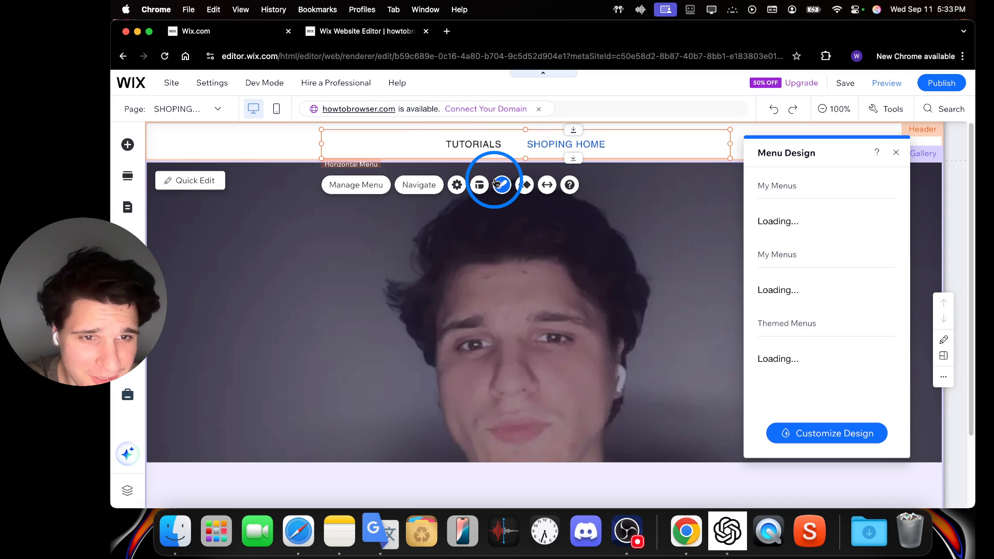
{"action": "scroll", "coordinate": [776, 289], "scroll_direction": "down", "scroll_amount": 5}
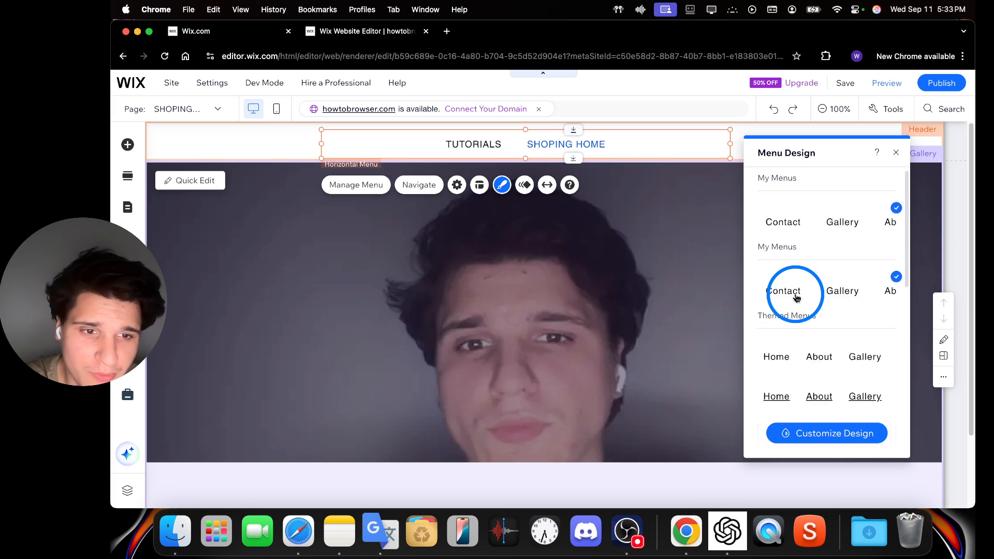
{"action": "left_click", "coordinate": [806, 394]}
Set the menu container's gradient fill opacity to 0% and delete its white background fill layer.
{"action": "left_click", "coordinate": [812, 432]}
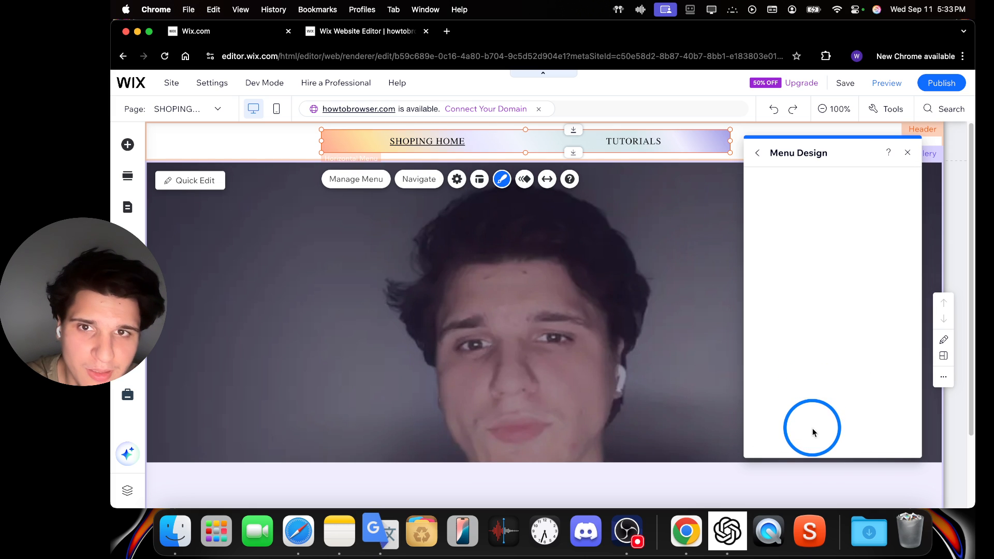
{"action": "left_click", "coordinate": [801, 234]}
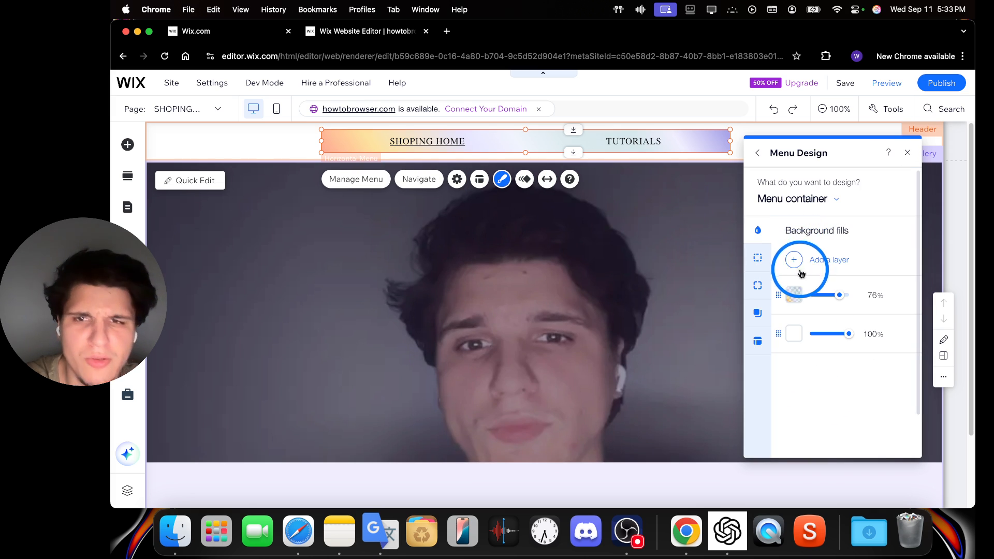
{"action": "left_click_drag", "start_coordinate": [838, 296], "coordinate": [807, 296]}
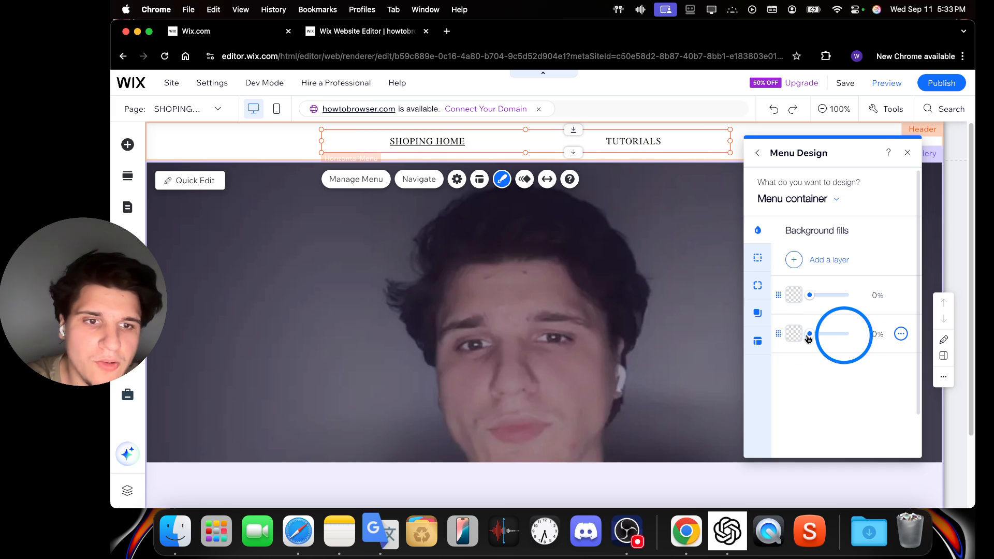
{"action": "left_click_drag", "start_coordinate": [813, 334], "coordinate": [840, 334]}
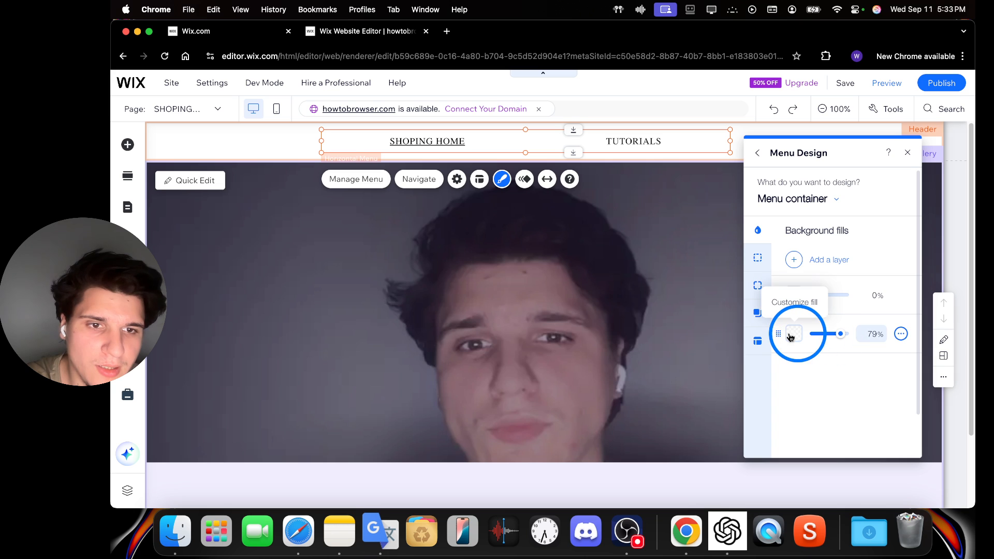
{"action": "left_click", "coordinate": [900, 334]}
{"action": "left_click", "coordinate": [822, 349]}
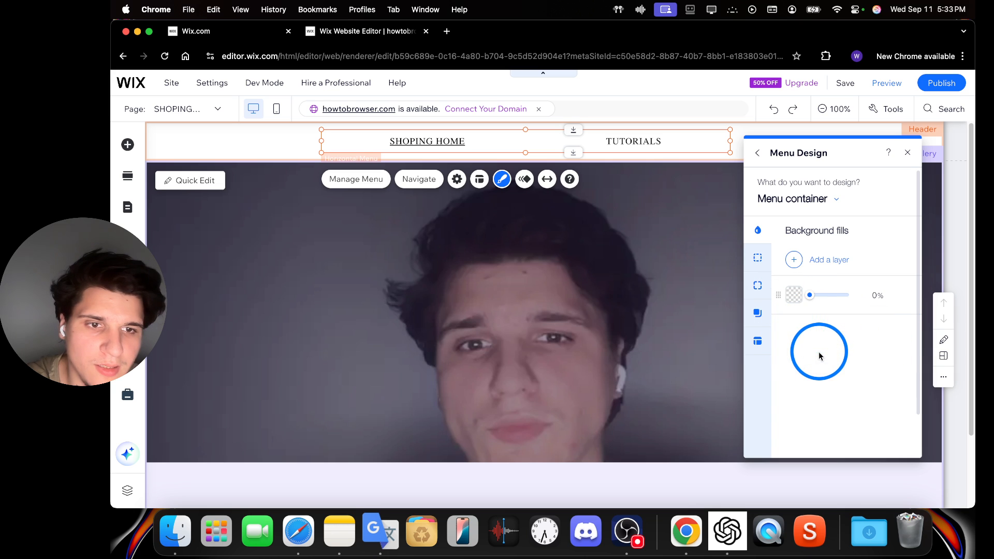
Examine the menu container's border and corner radius settings.
{"action": "left_click", "coordinate": [757, 262]}
{"action": "left_click", "coordinate": [841, 282]}
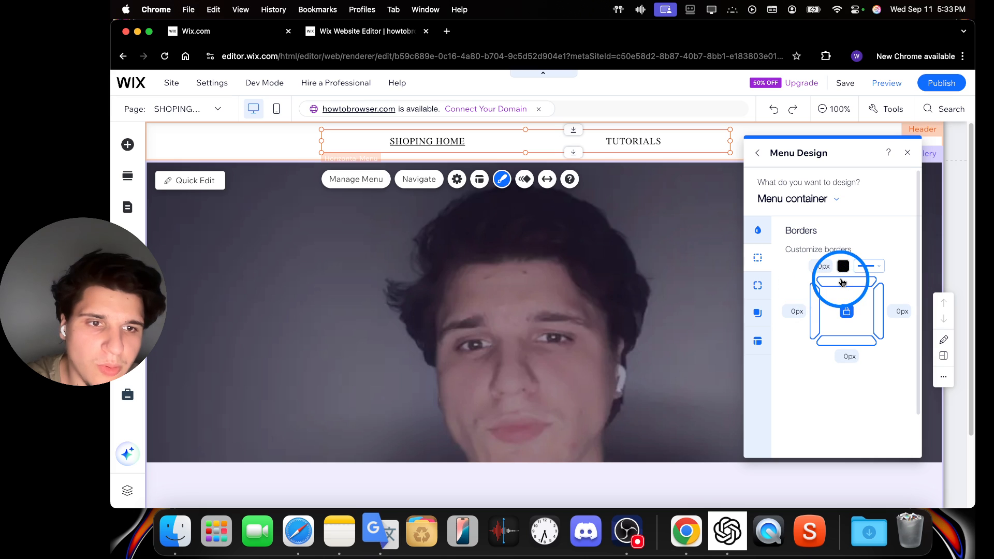
{"action": "left_click", "coordinate": [757, 285]}
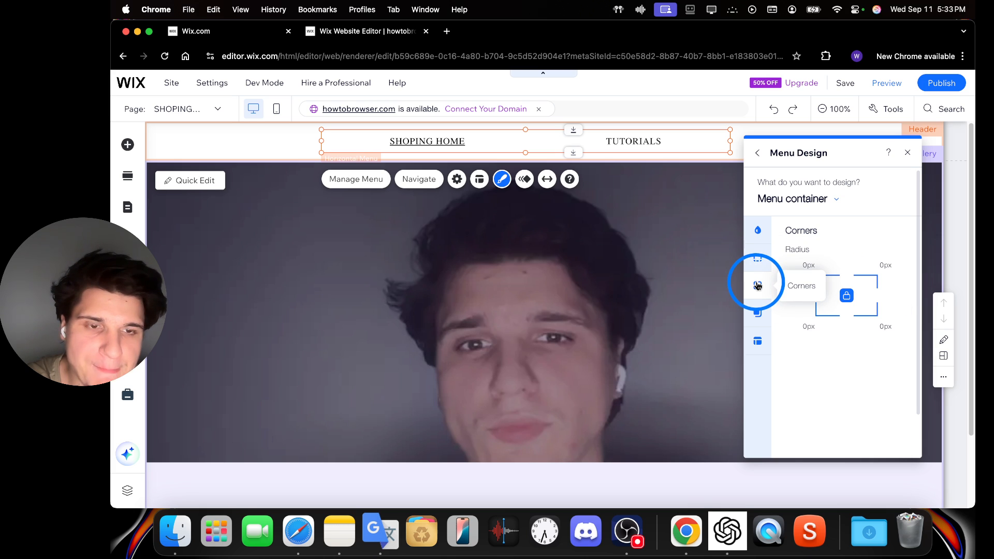
{"action": "left_click", "coordinate": [805, 263]}
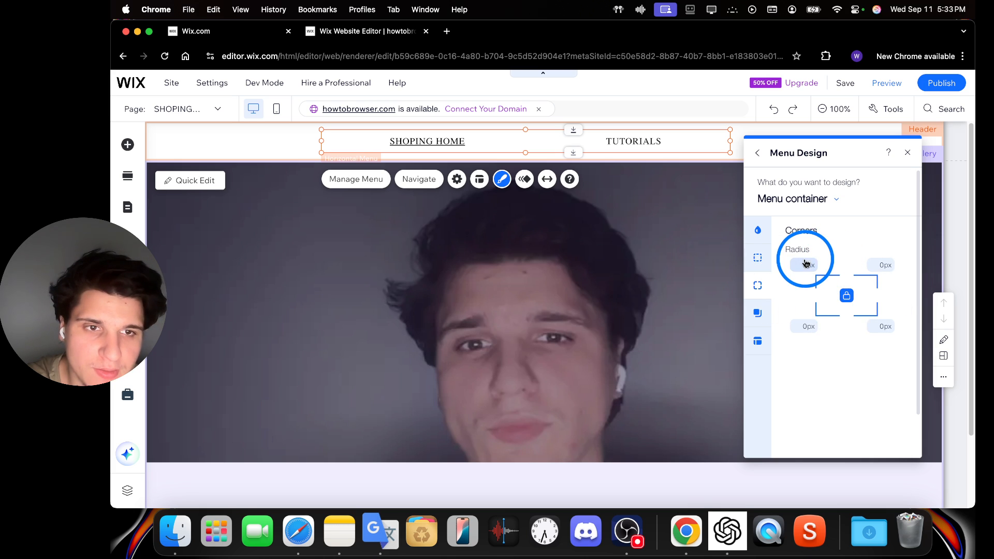
Give the menu container's outer shadow a 10° angle, 6 px distance, 42 px blur and -13 px size.
{"action": "left_click", "coordinate": [756, 309]}
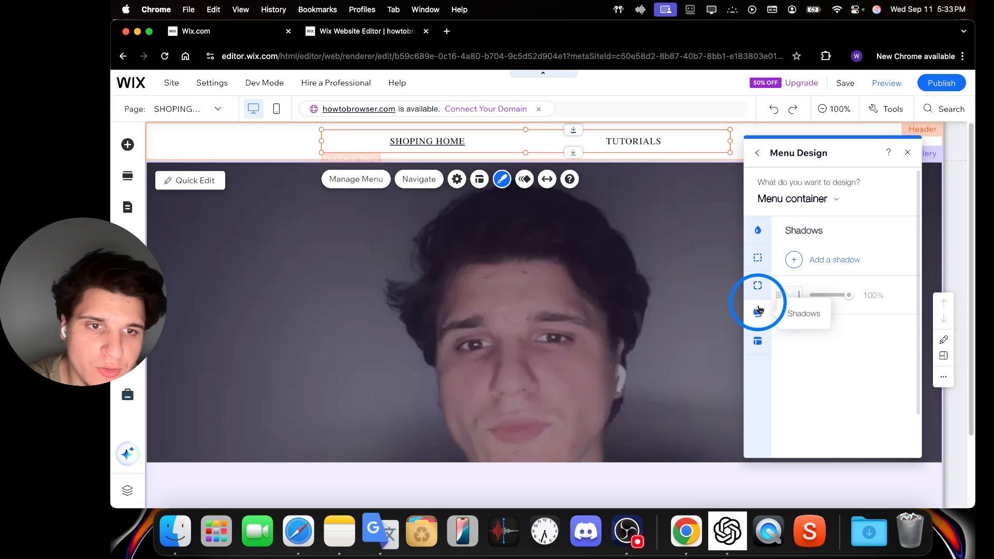
{"action": "left_click", "coordinate": [805, 288]}
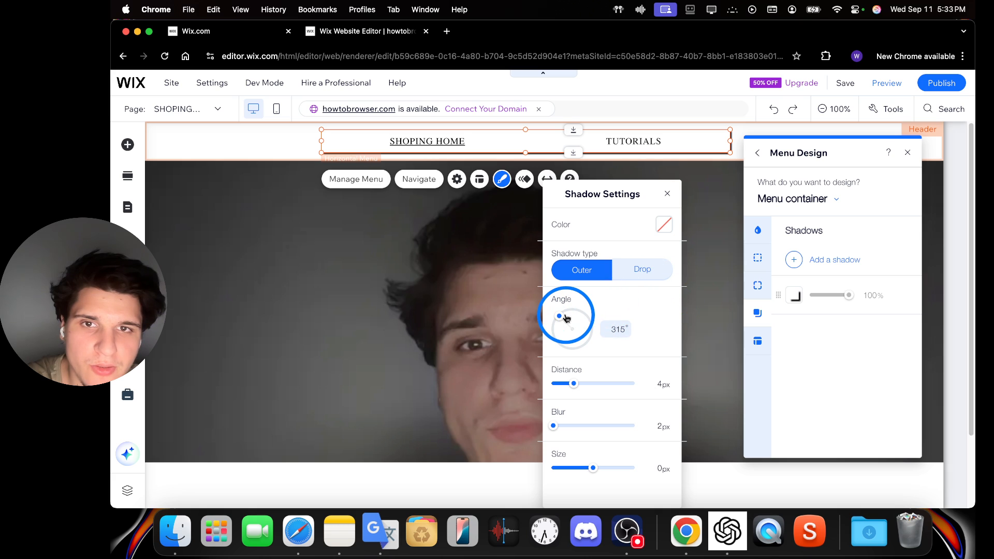
{"action": "mouse_move", "coordinate": [566, 318]}
{"action": "left_mouse_down"}
{"action": "mouse_move", "coordinate": [593, 319]}
{"action": "mouse_move", "coordinate": [575, 313]}
{"action": "left_mouse_up"}
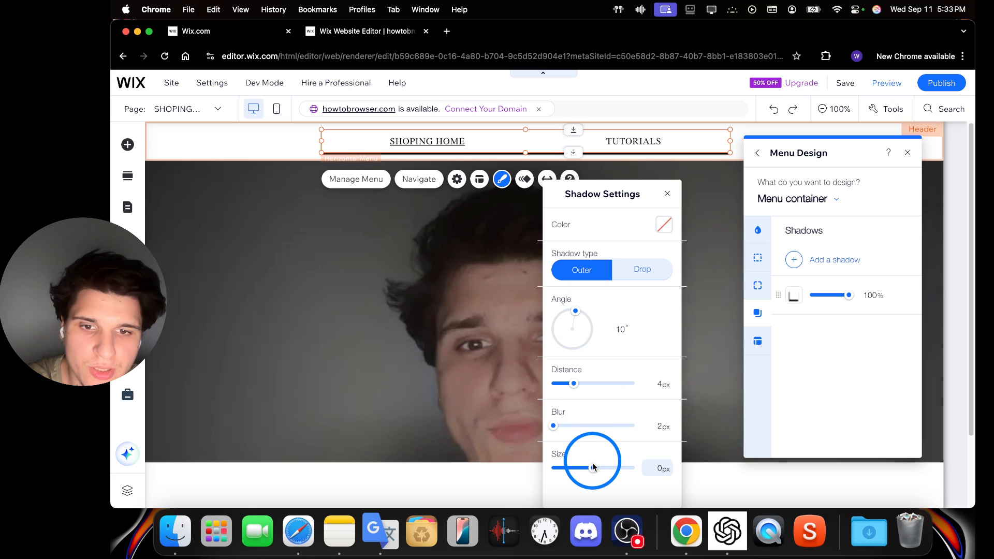
{"action": "left_click_drag", "start_coordinate": [575, 394], "coordinate": [585, 383]}
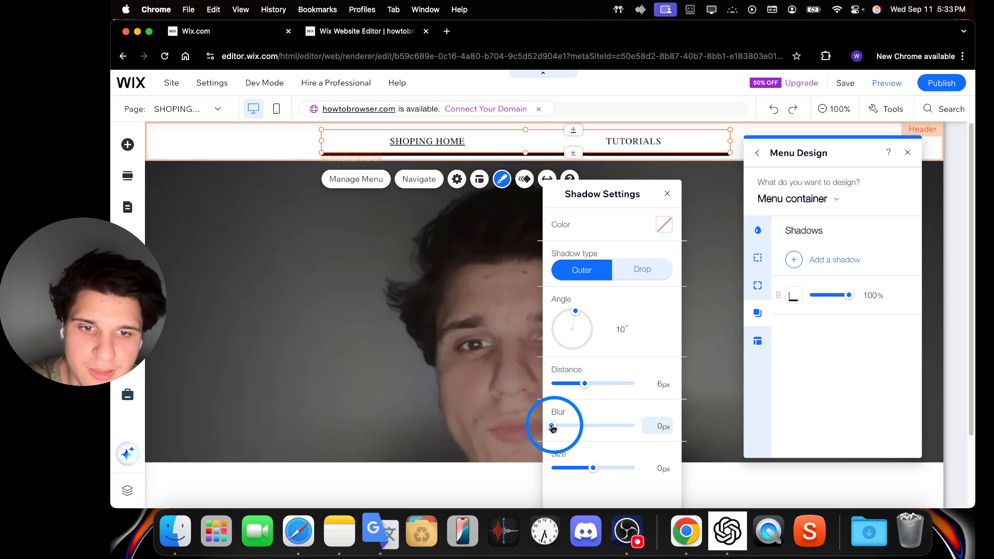
{"action": "left_click_drag", "start_coordinate": [553, 428], "coordinate": [592, 427]}
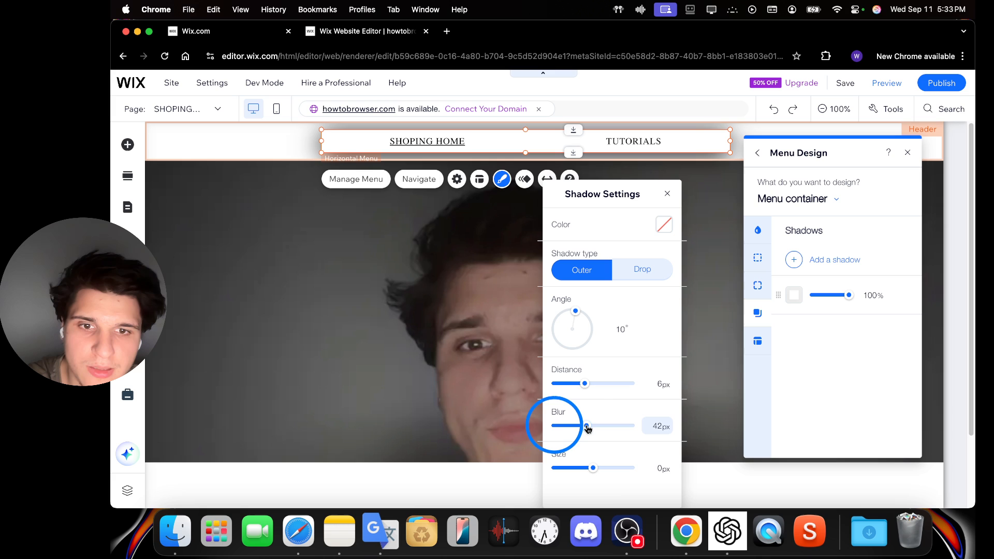
{"action": "left_click_drag", "start_coordinate": [592, 468], "coordinate": [589, 470]}
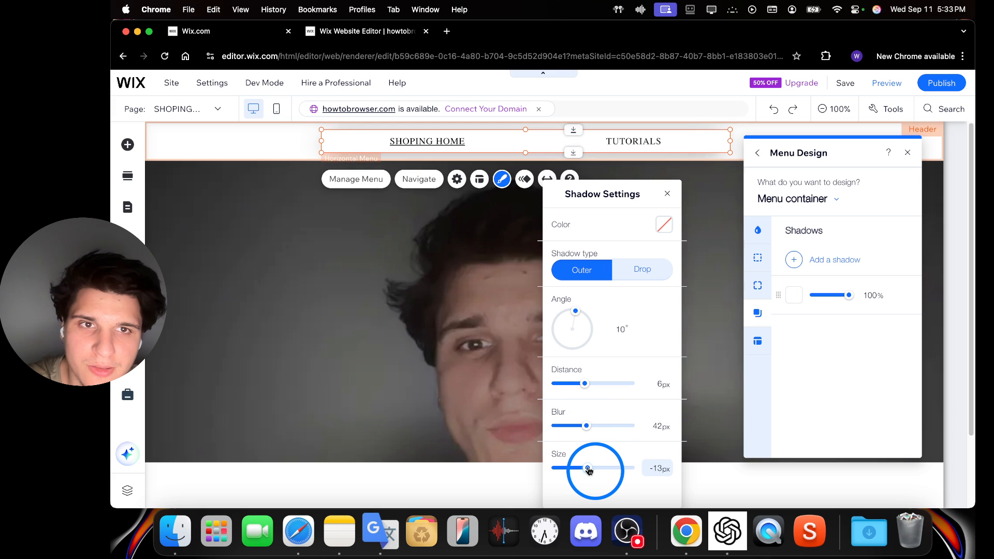
{"action": "left_click", "coordinate": [705, 192]}
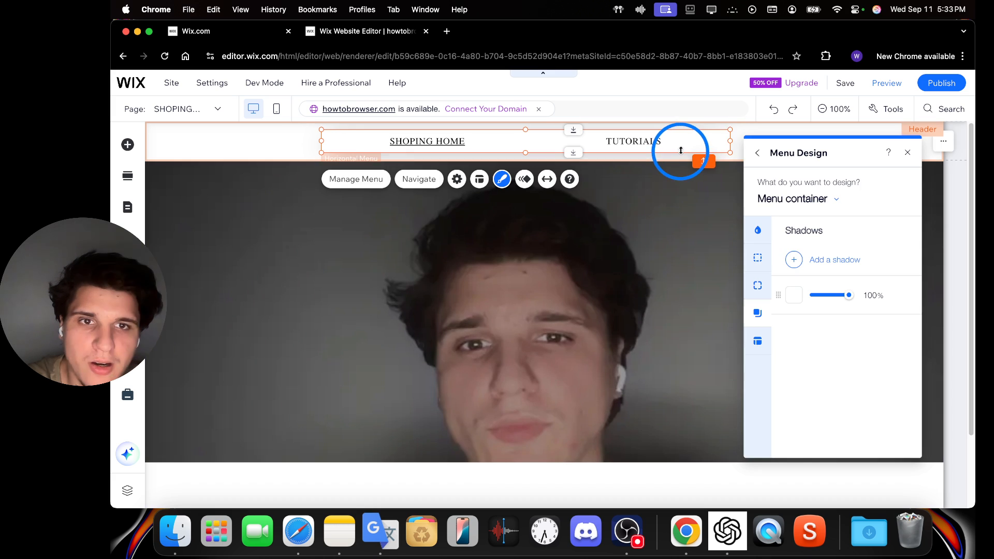
{"action": "left_click", "coordinate": [735, 139]}
{"action": "left_click", "coordinate": [689, 138]}
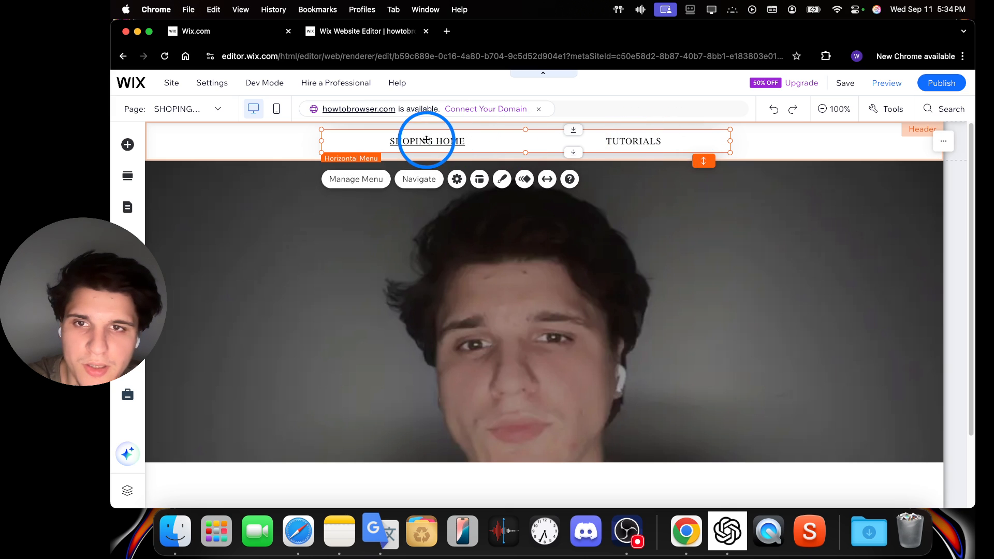